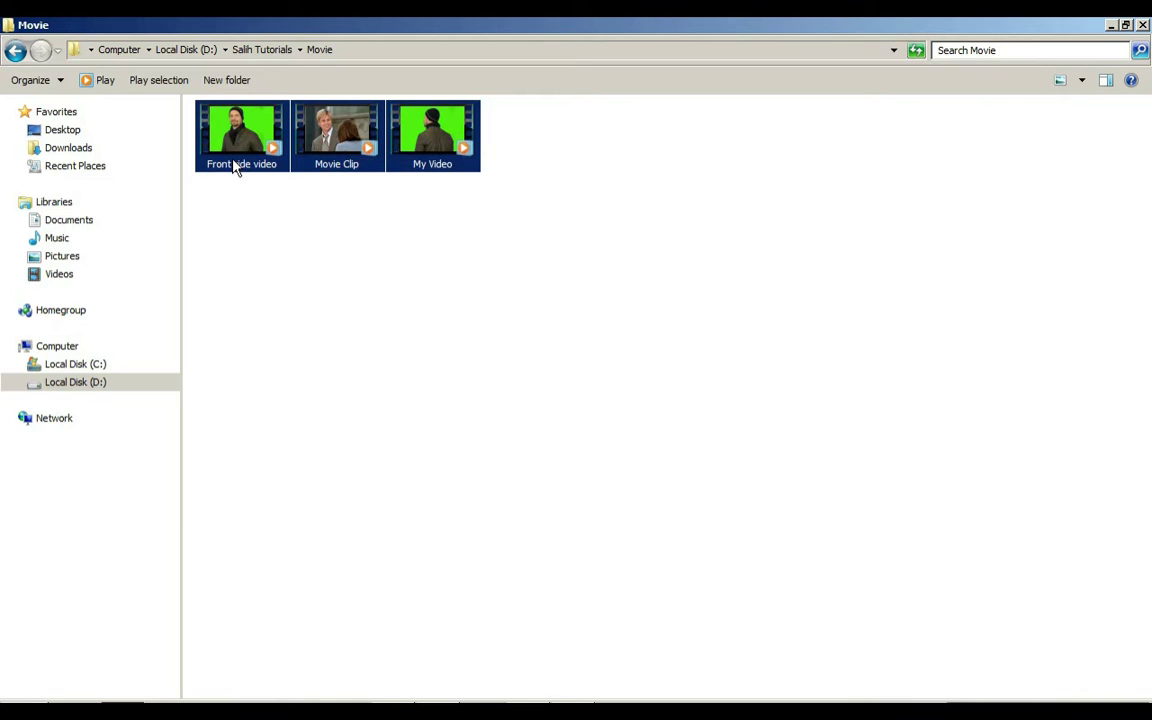
- Import Front side video, Movie Clip and My Video into Filmora and place Movie Clip at the start of video track 1
drag(233, 145, 436, 226)
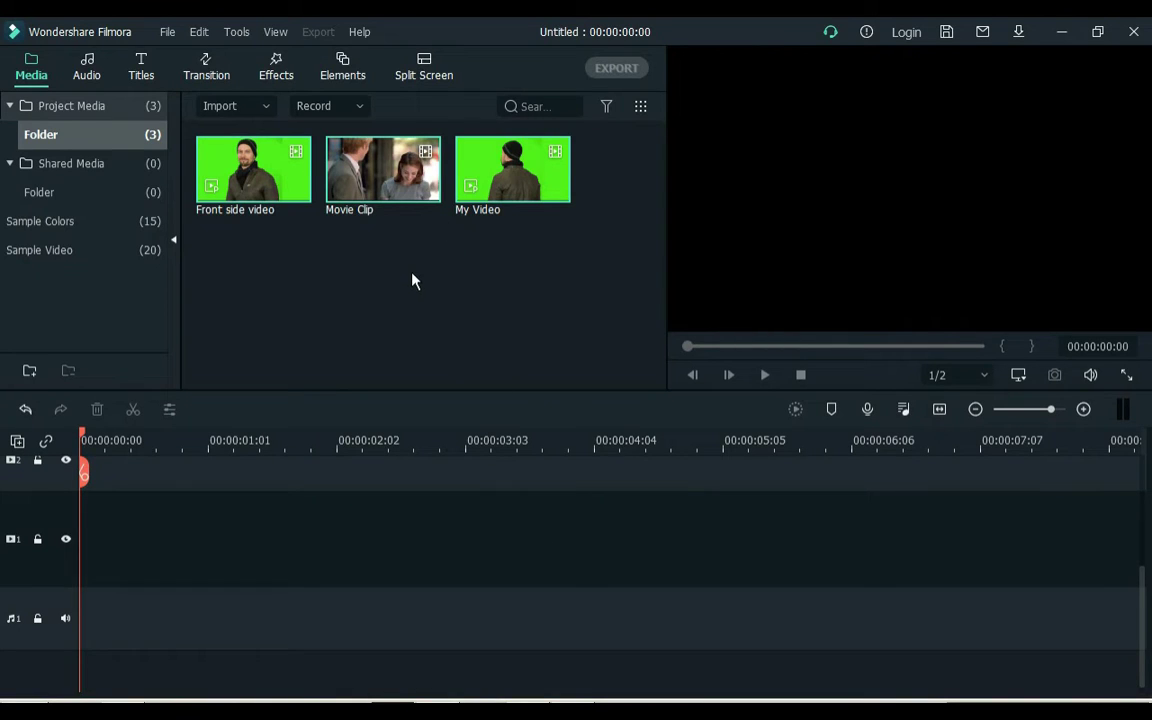
drag(383, 200, 85, 548)
key(space)
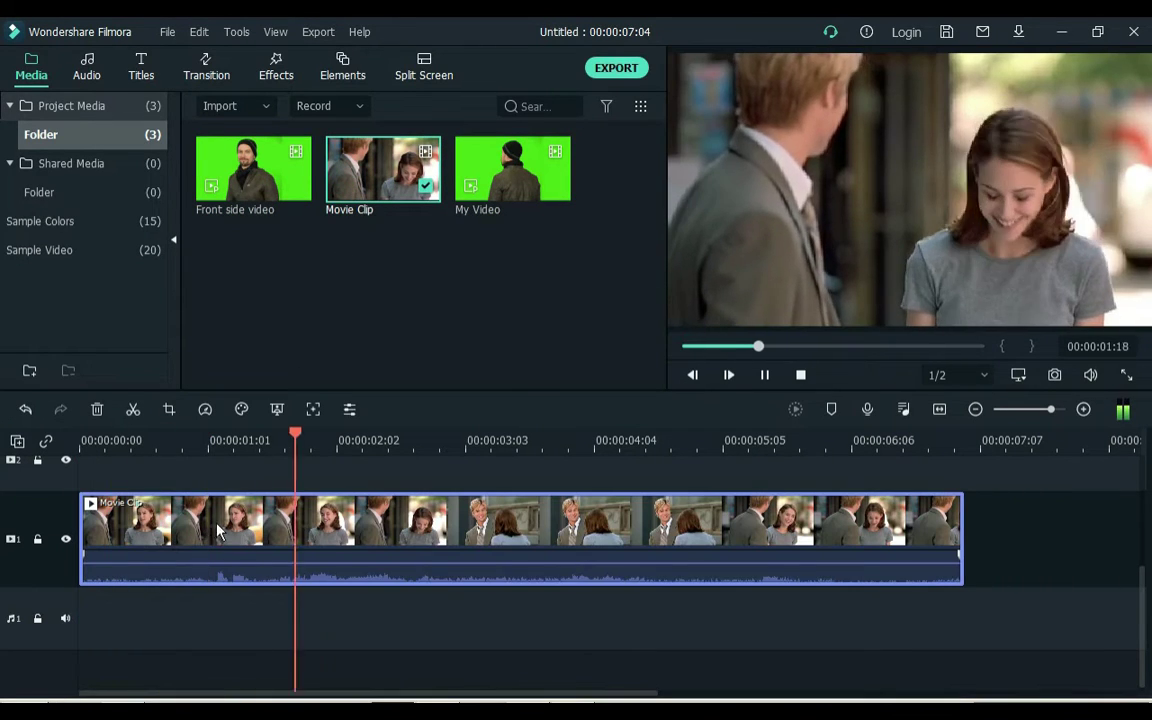
- Split Movie Clip at the first shot change, at 00:00:02:12
drag(411, 438, 392, 440)
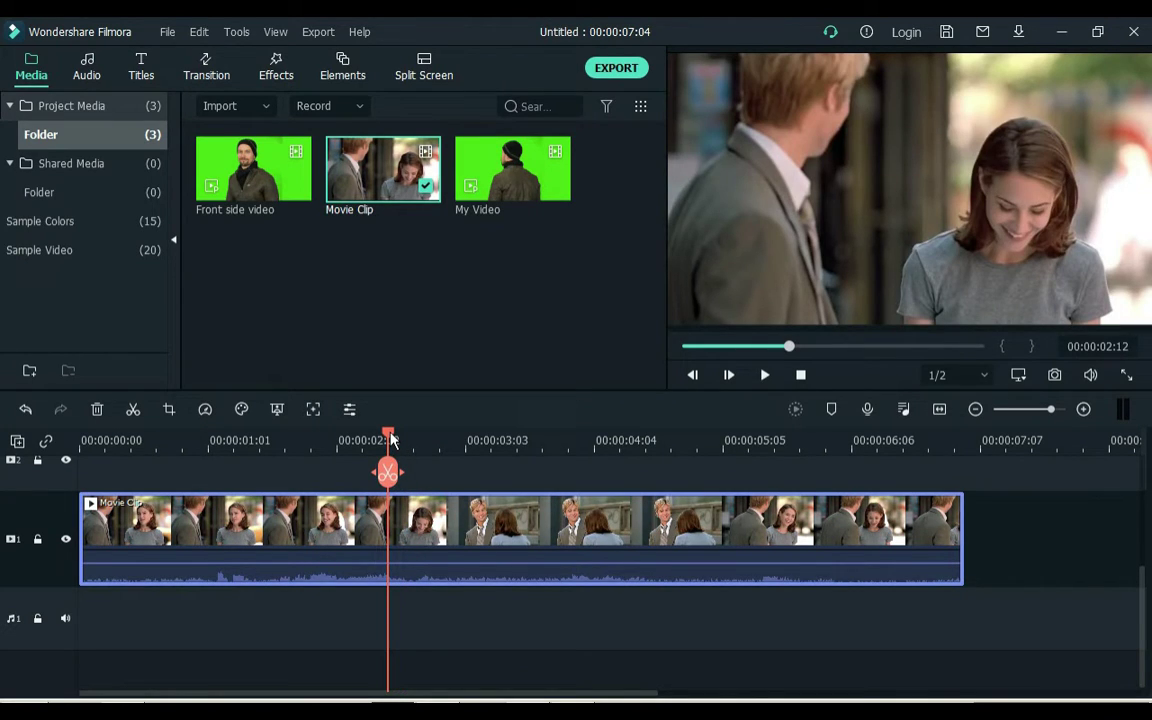
key(Right)
key(Left)
key(ctrl+b)
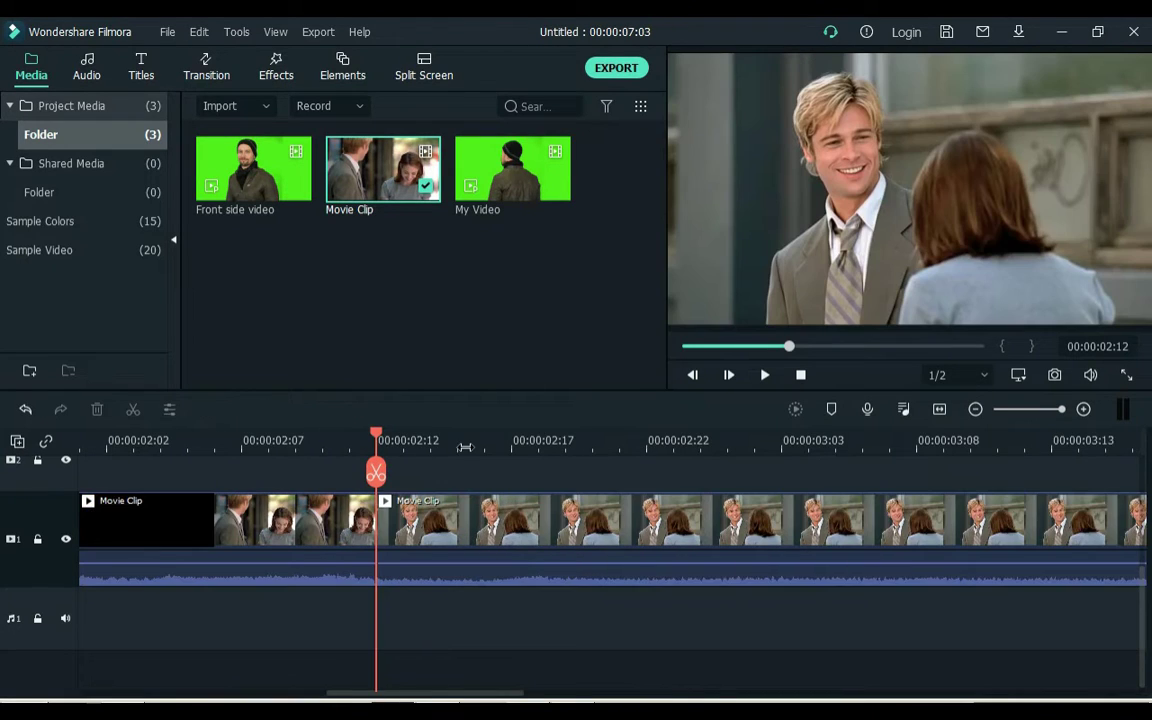
- Find the second shot change in Movie Clip and split the clip there, at 00:00:05:04
drag(465, 445, 398, 441)
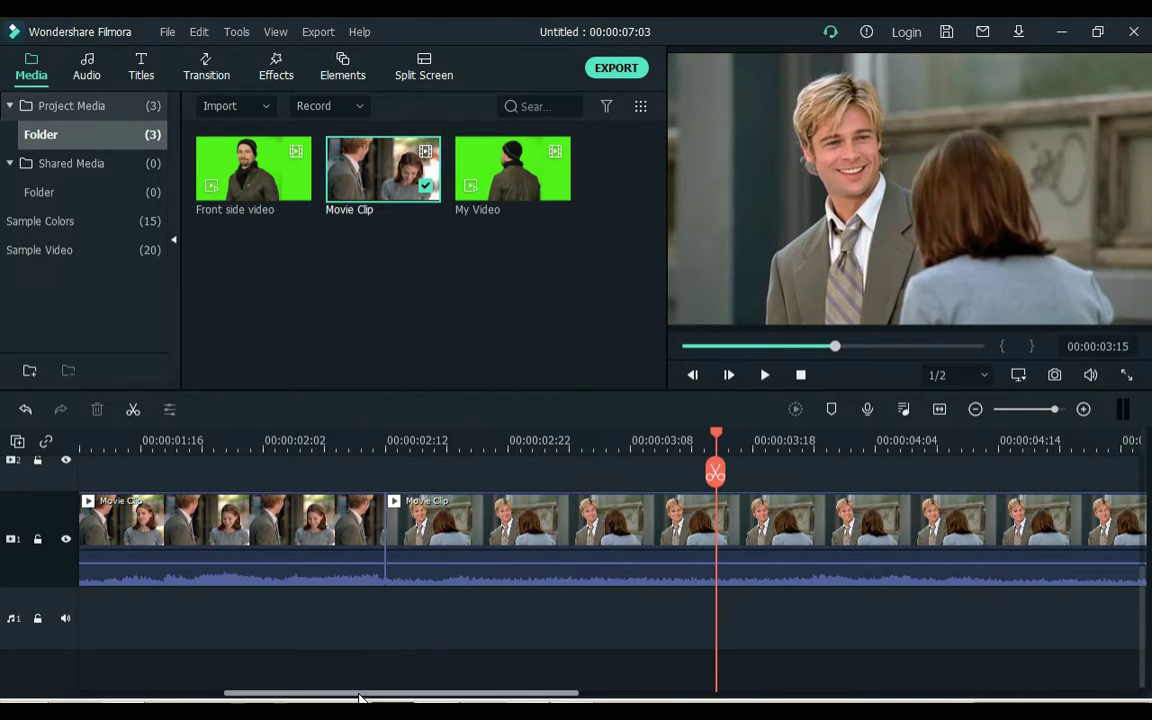
drag(360, 693, 453, 697)
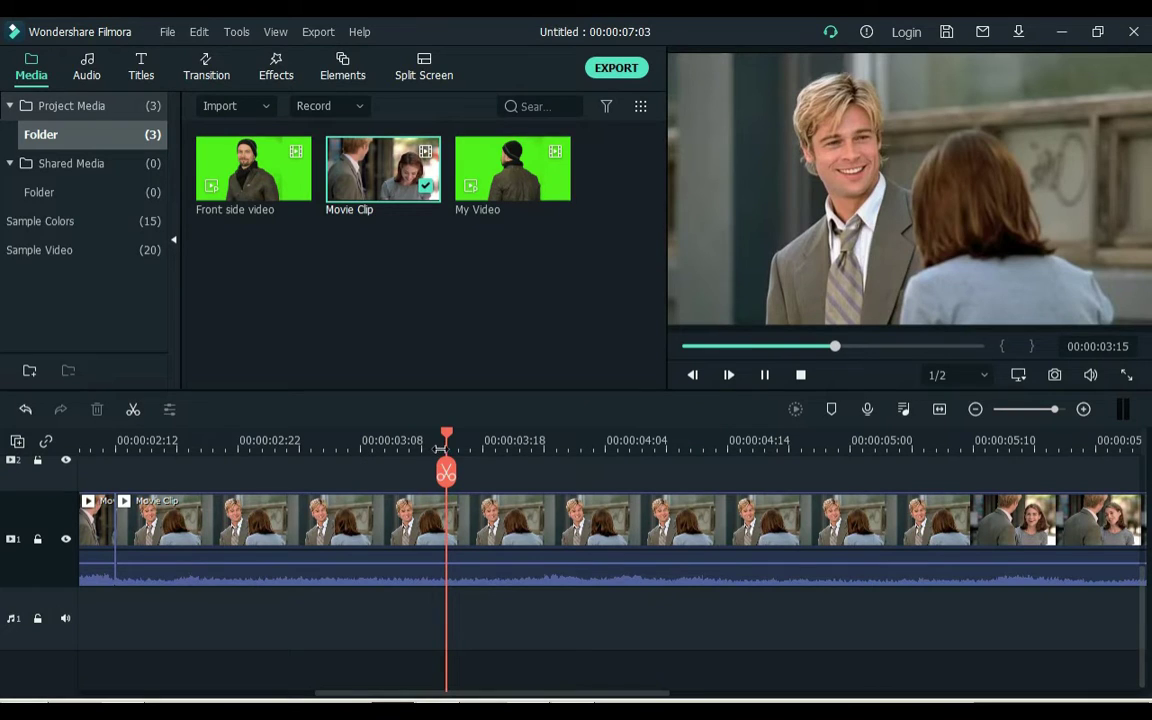
key(space)
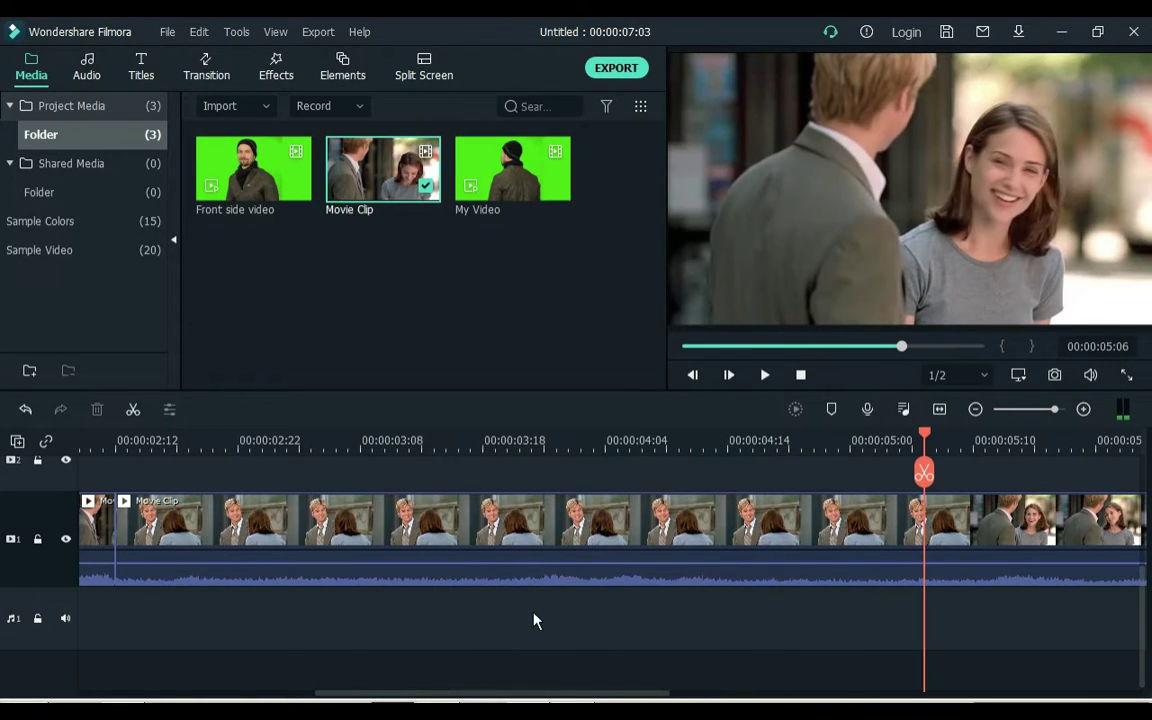
drag(475, 695, 575, 695)
click(618, 440)
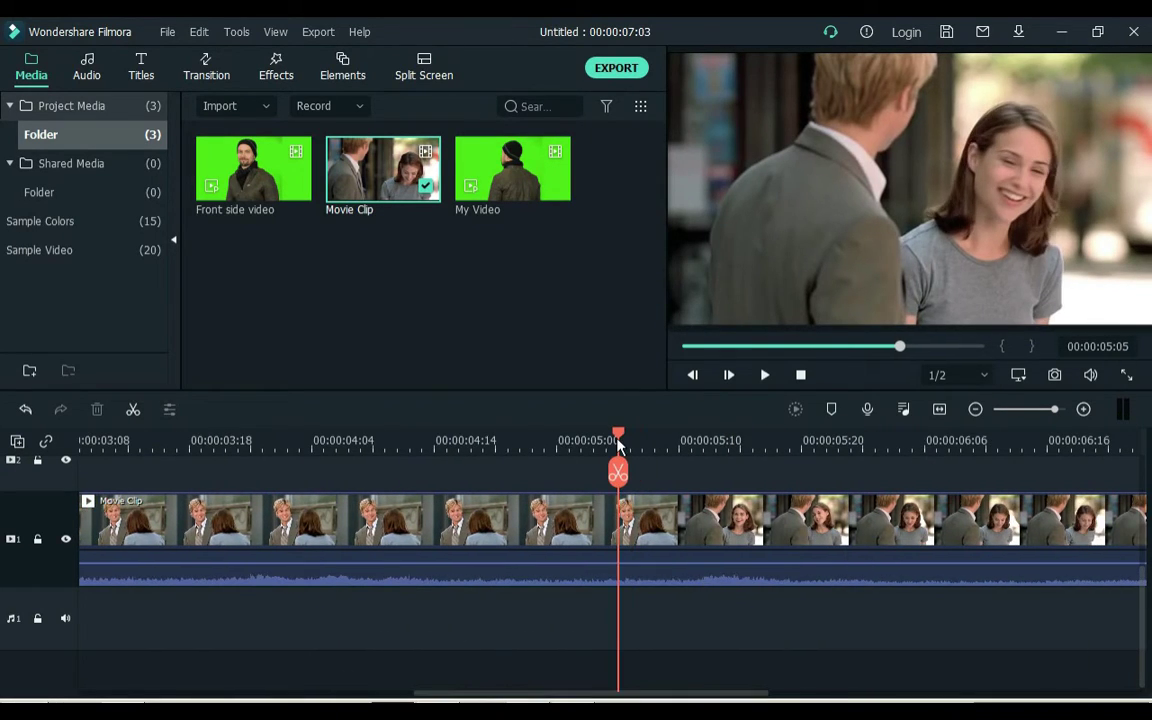
key(Left)
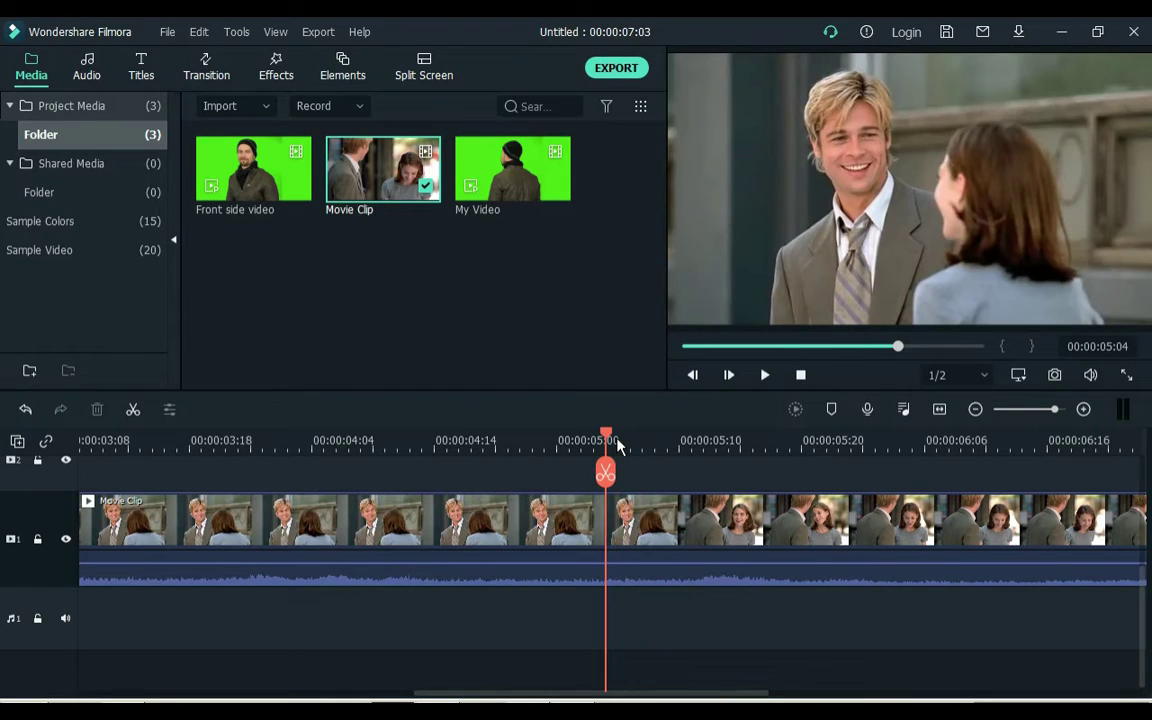
click(641, 543)
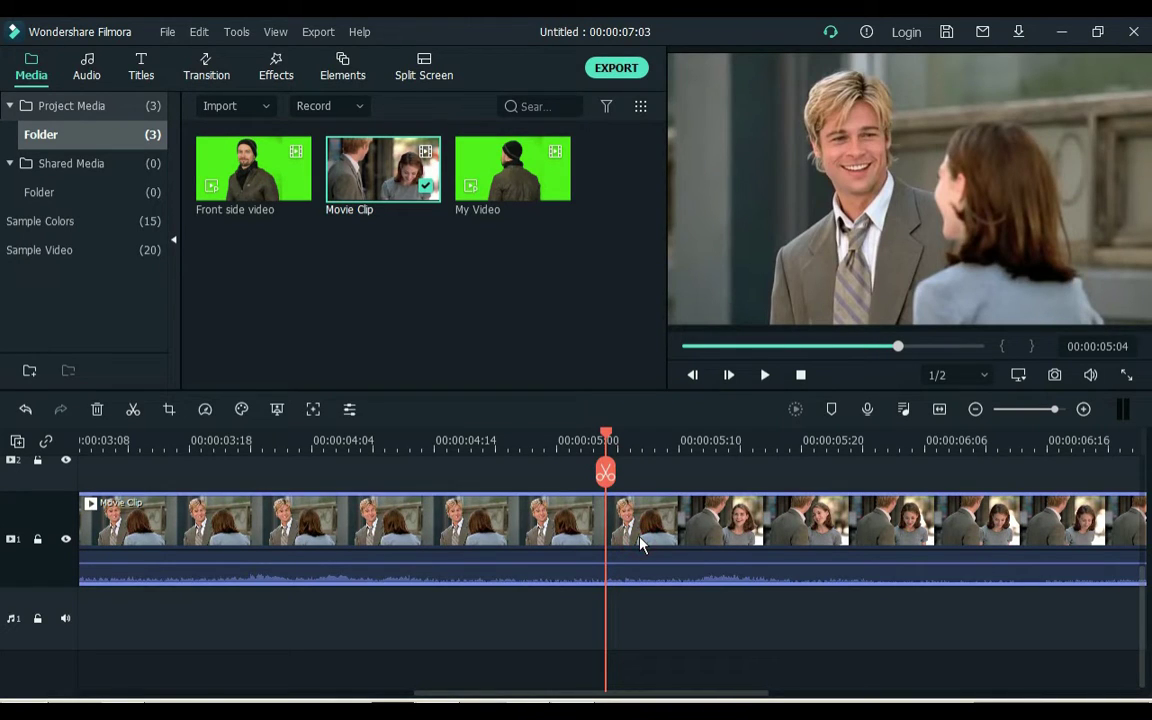
key(ctrl+b)
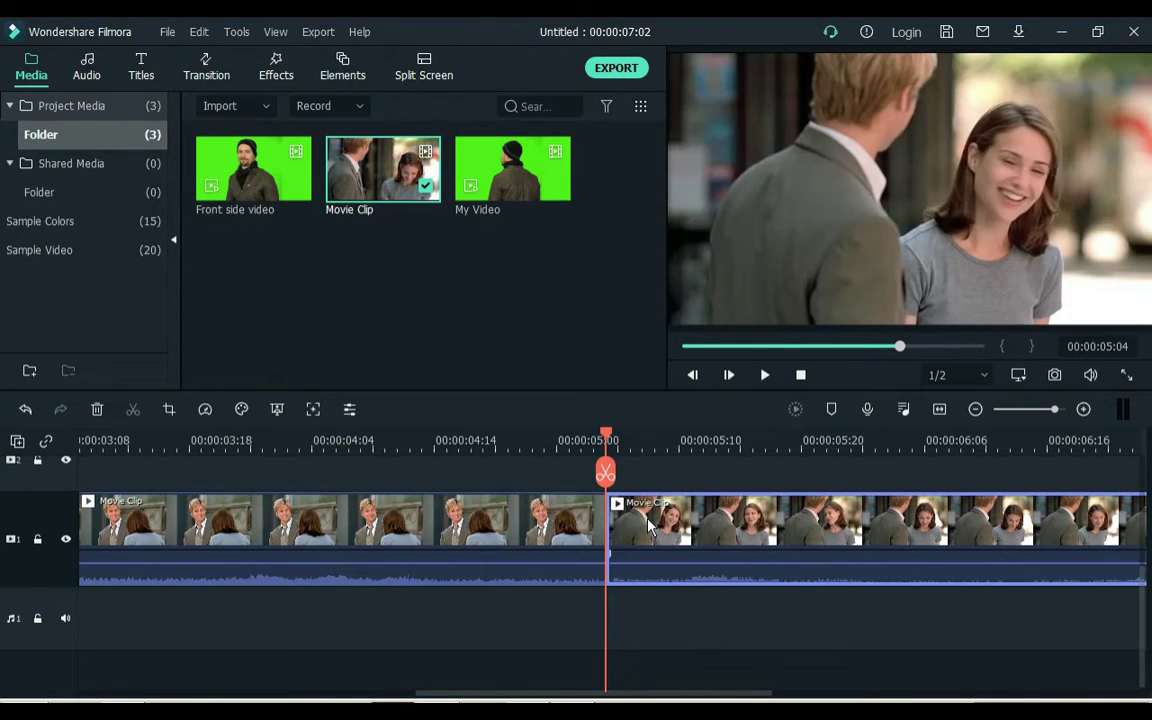
- Play the last segment, fit the whole timeline in view and check each of the three Movie Clip segments
key(space)
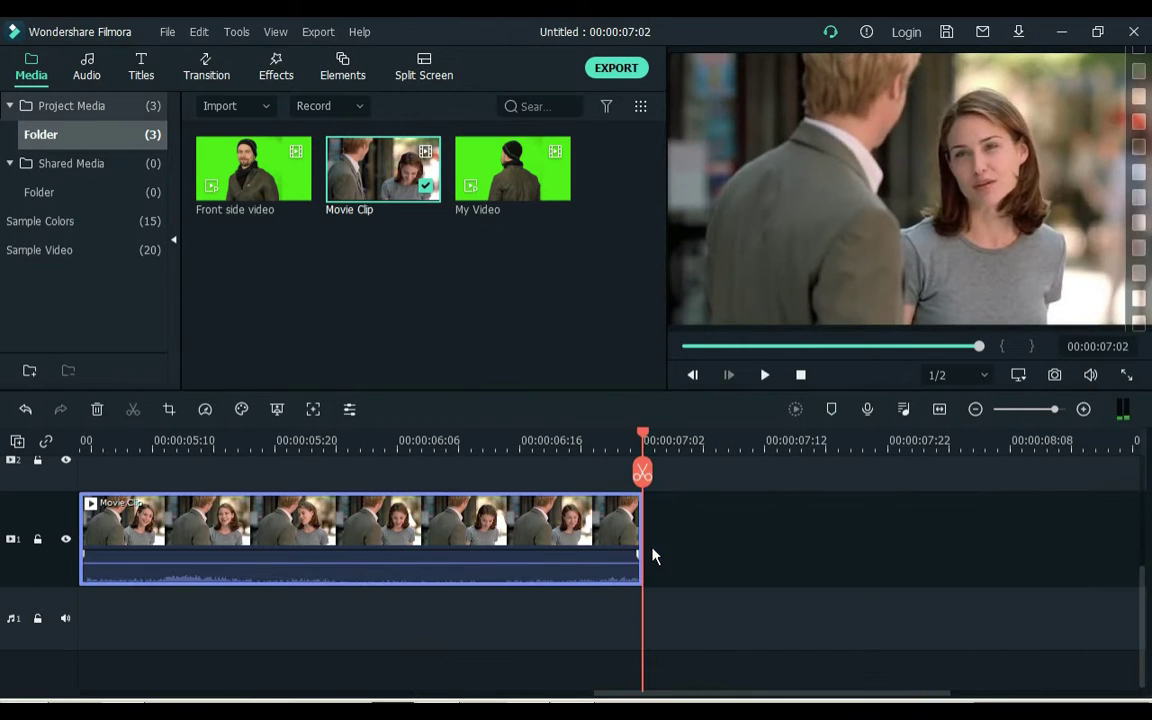
click(940, 410)
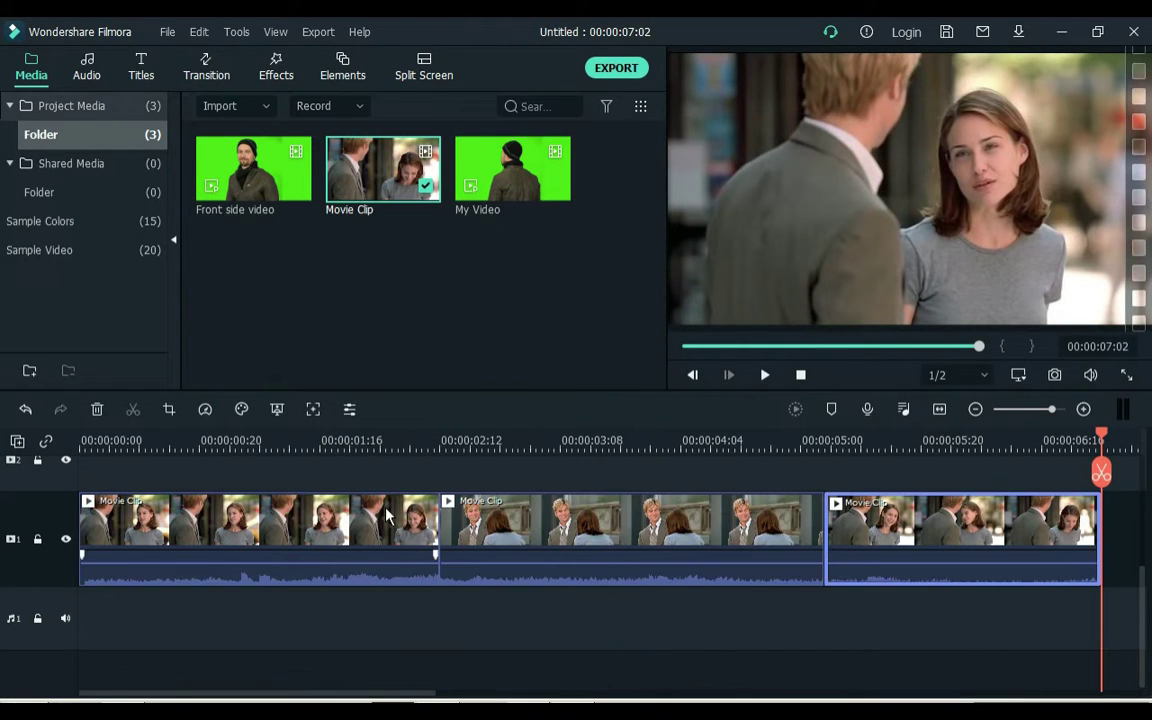
click(260, 530)
click(262, 440)
click(520, 522)
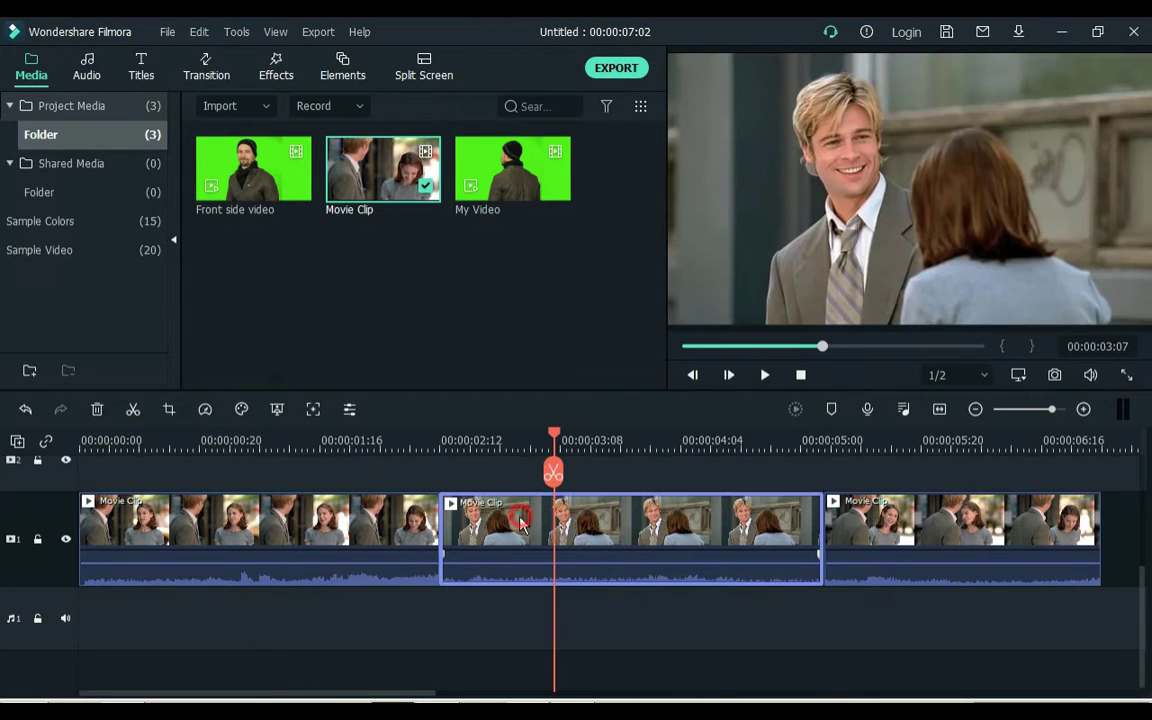
click(890, 440)
click(885, 520)
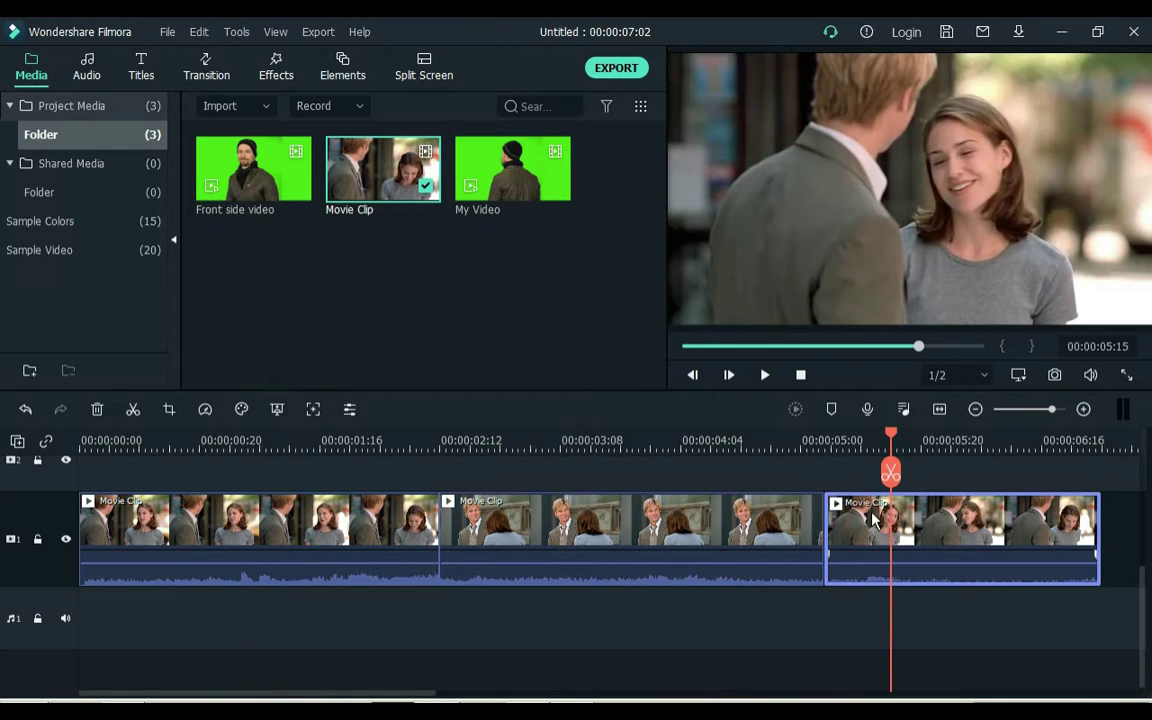
key(ctrl+z)
- Add a Mosaic effect at the start of video track 2 and trim it to the length of the first segment
click(272, 68)
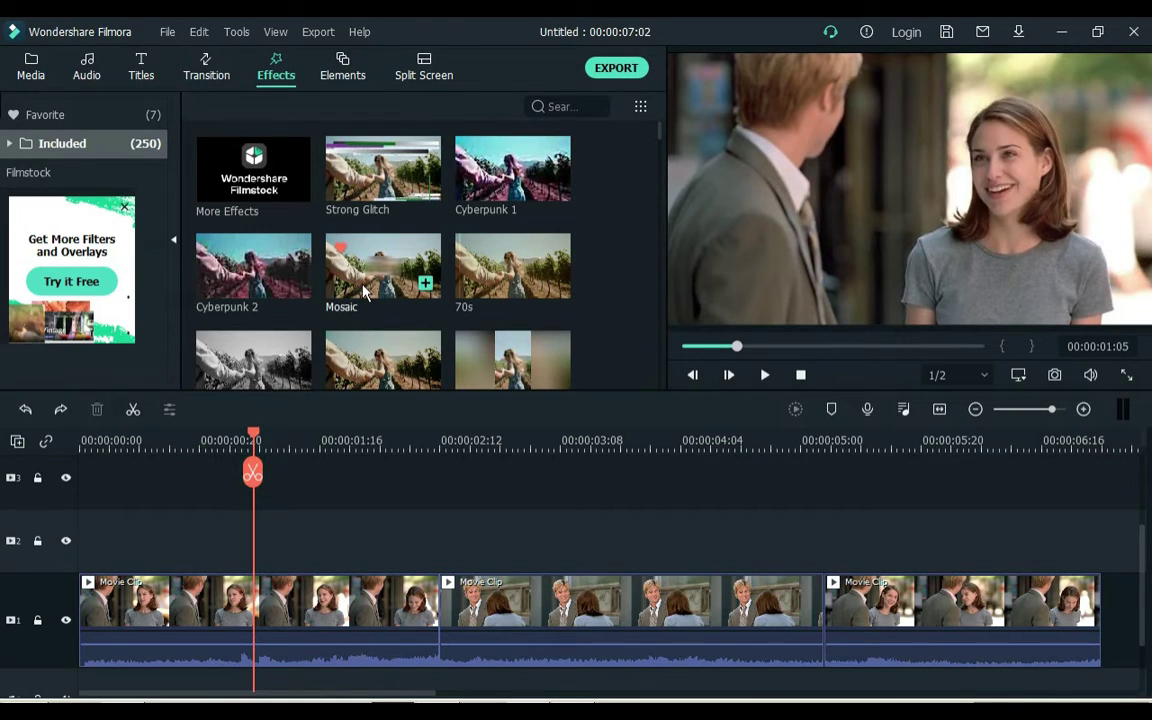
drag(365, 291, 55, 553)
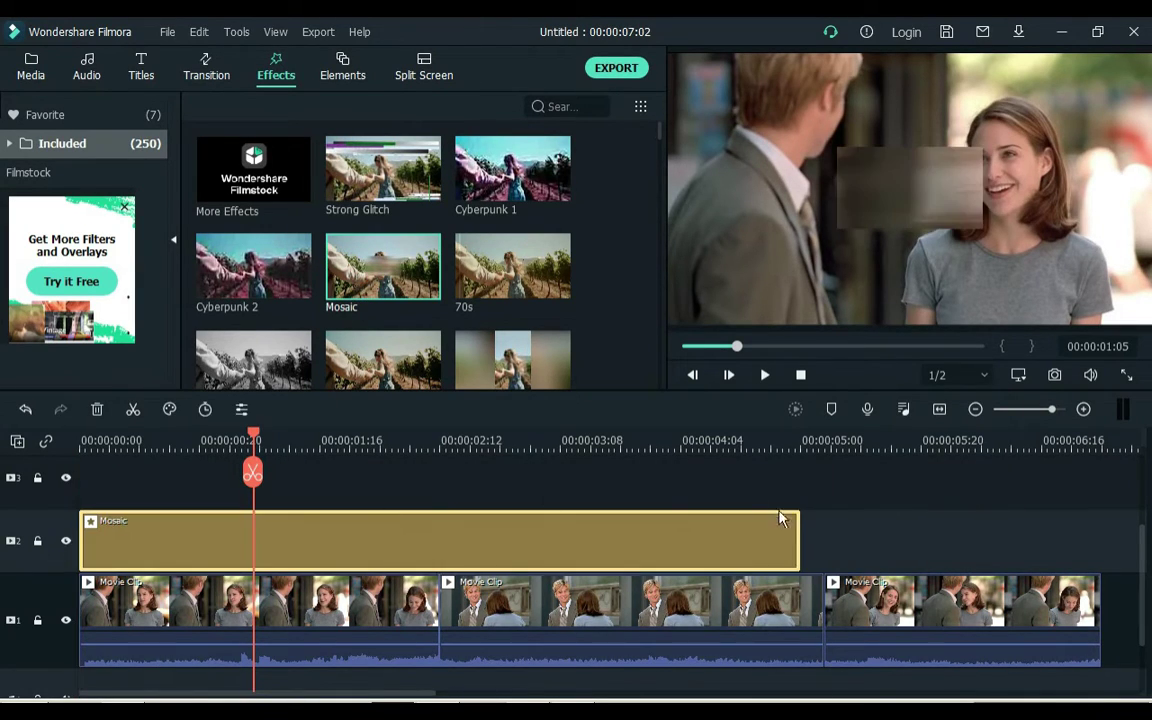
drag(800, 529, 438, 536)
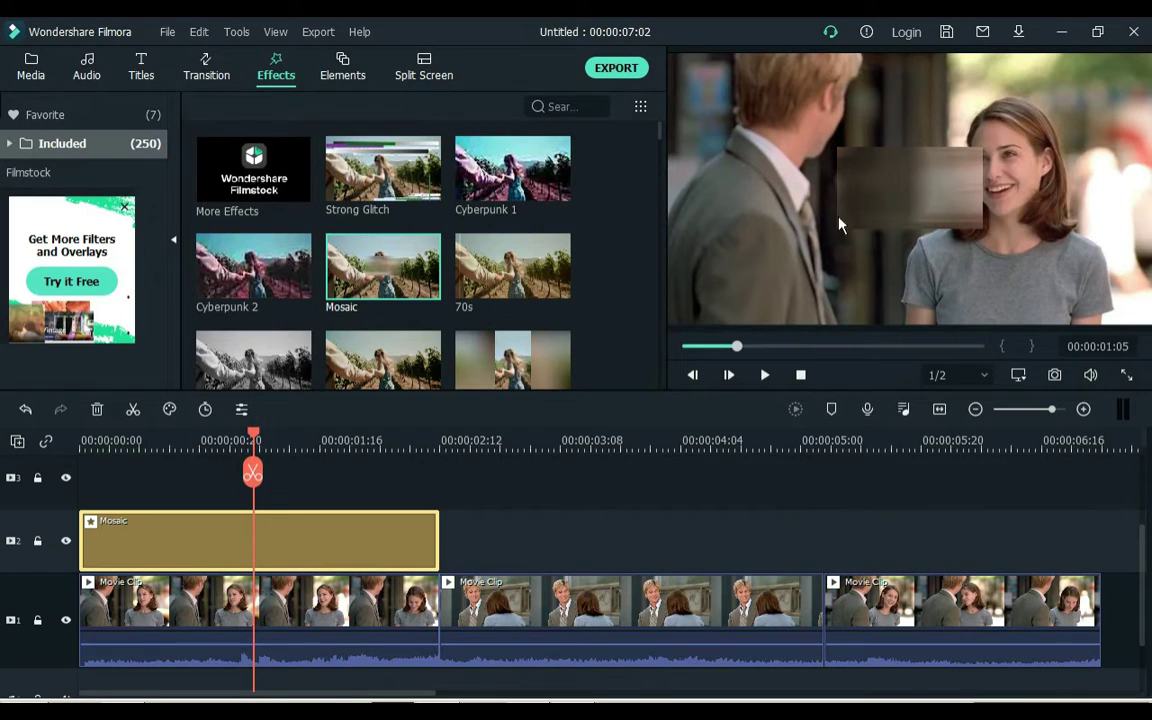
- Move and enlarge the first Mosaic area so it covers the man across the full height of the frame
click(885, 198)
drag(909, 208, 748, 103)
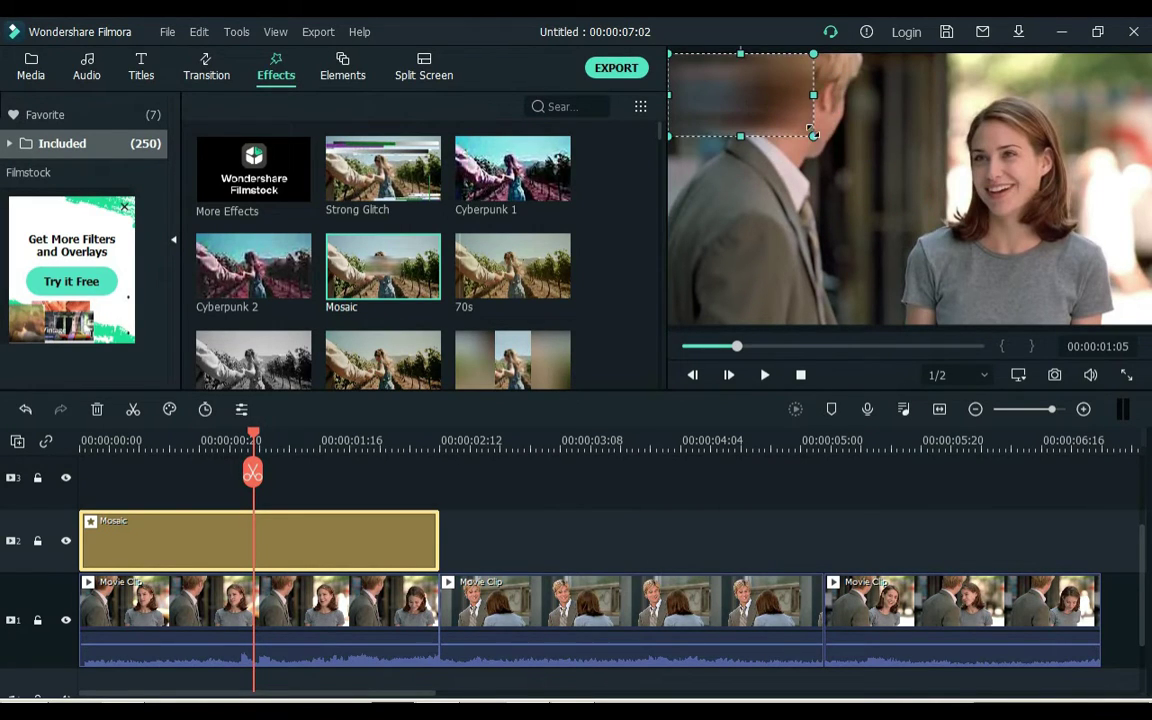
drag(810, 128, 858, 172)
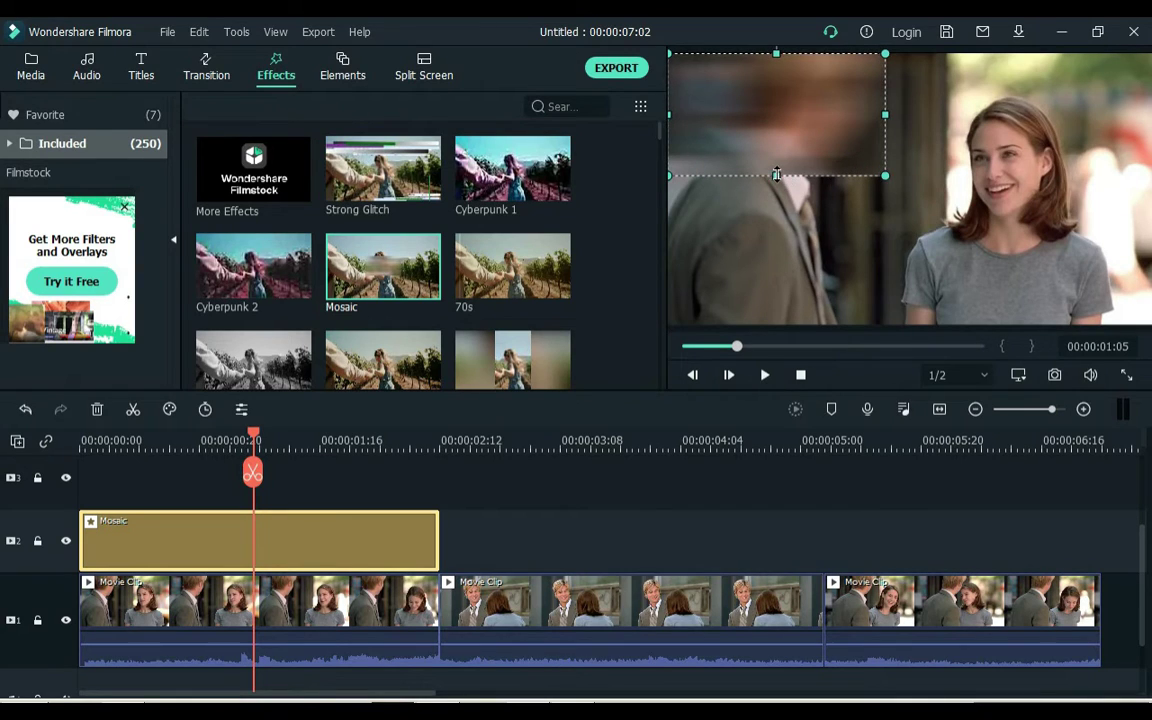
drag(776, 176, 767, 323)
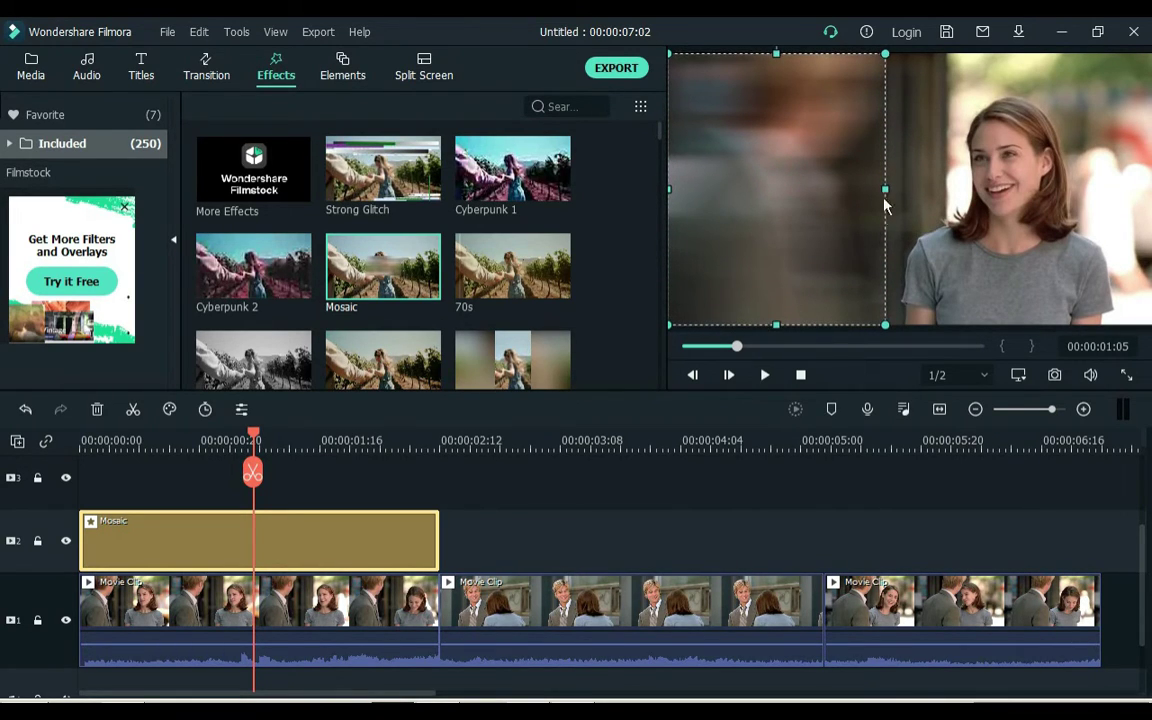
drag(886, 193, 892, 189)
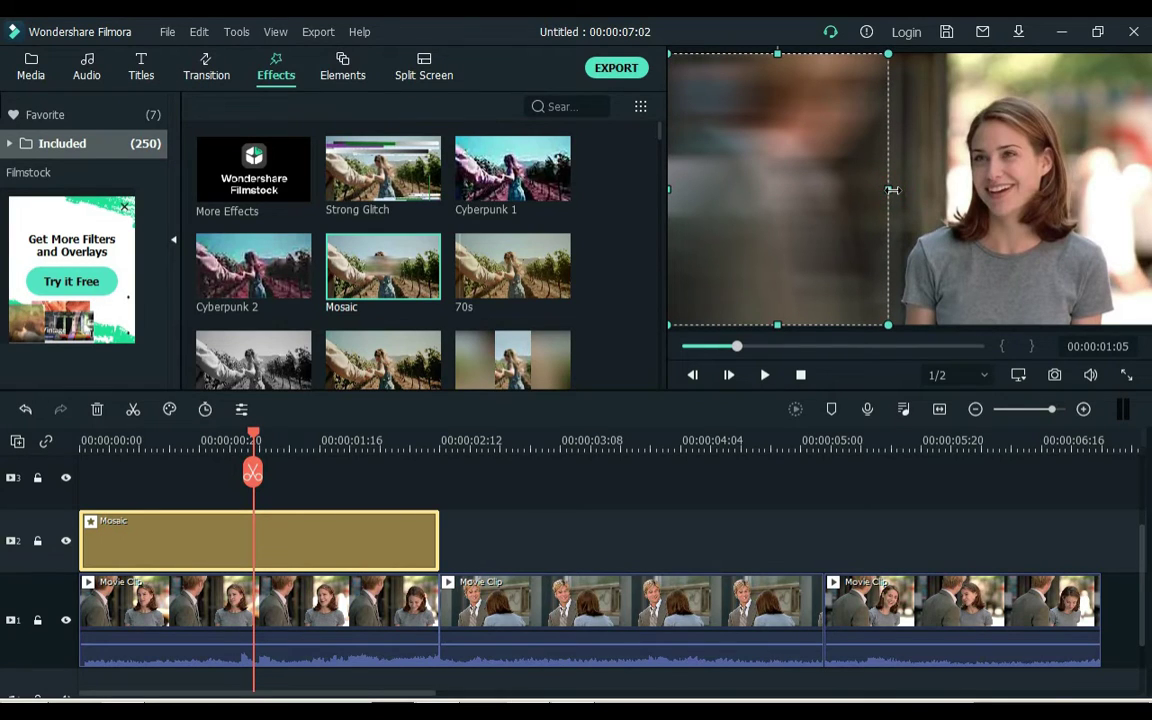
- Set the first Mosaic's blur amount to 58 with opacity at 100
double_click(306, 542)
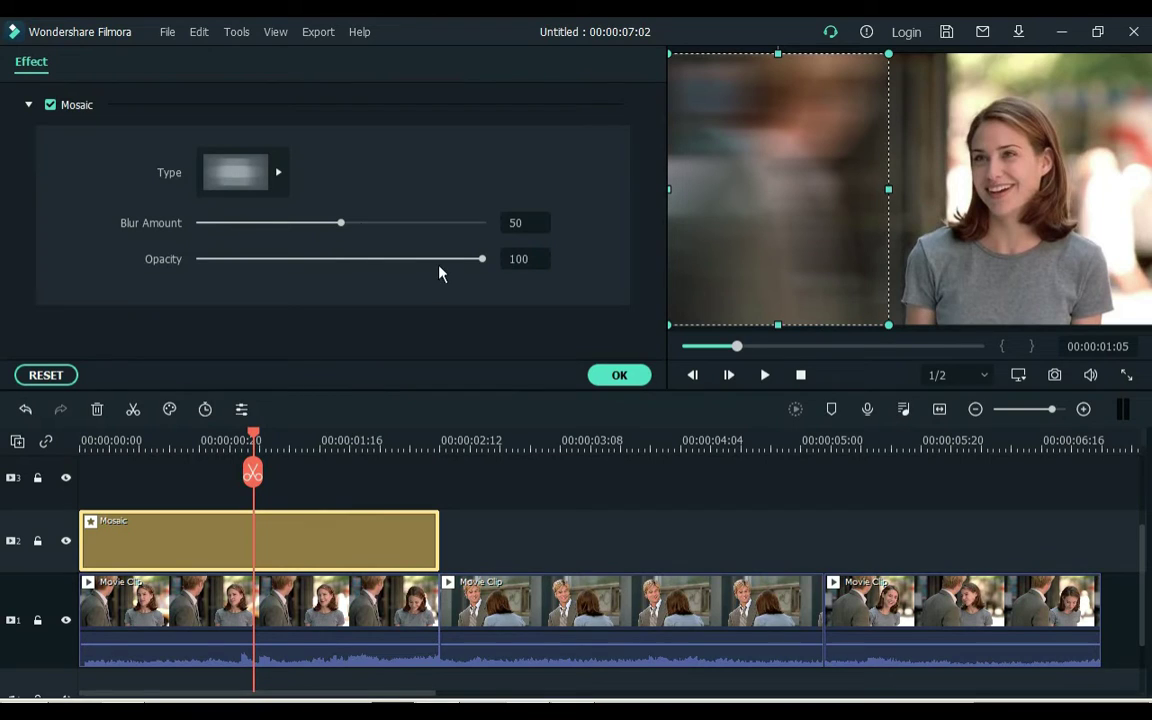
drag(440, 262, 543, 277)
drag(340, 226, 369, 230)
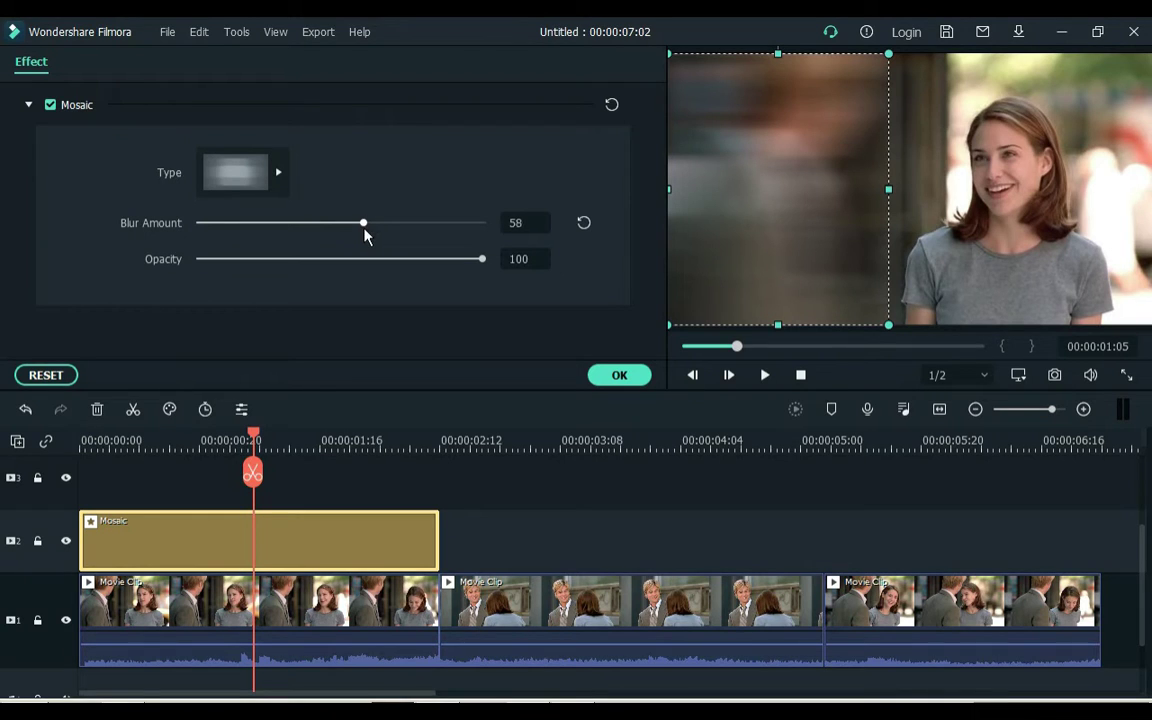
click(636, 373)
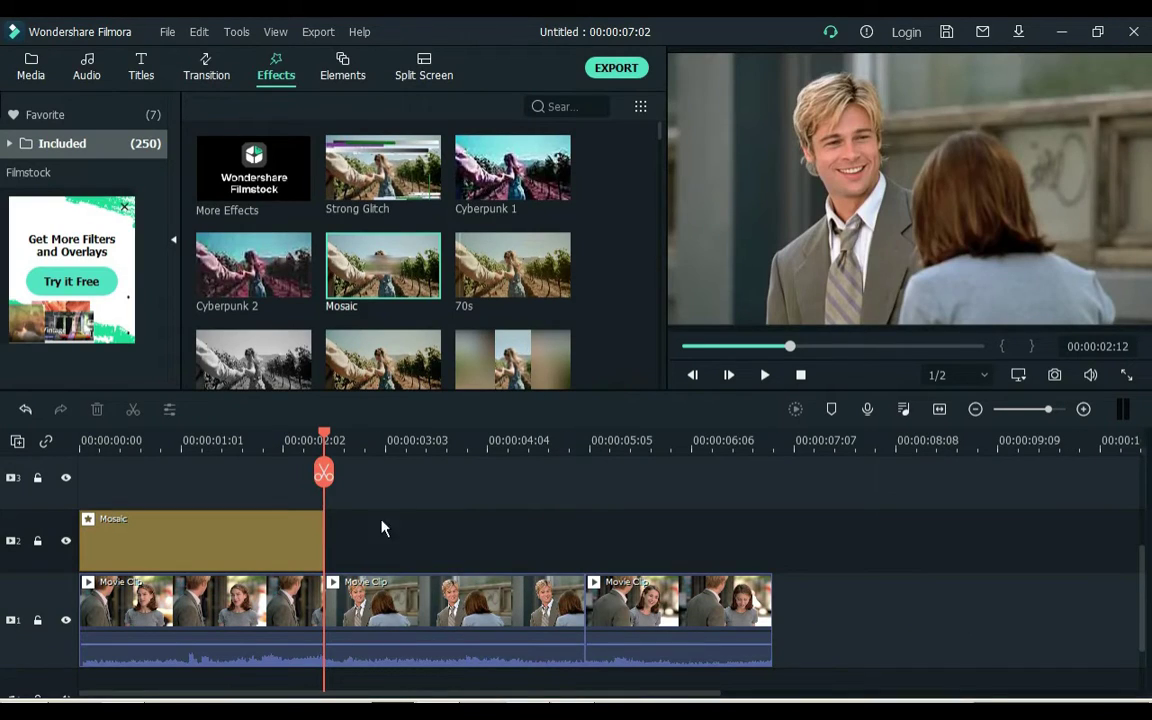
- Add a second Mosaic effect on video track 2 from 00:00:02:12 and trim it to the end of the second segment
click(82, 440)
key(space)
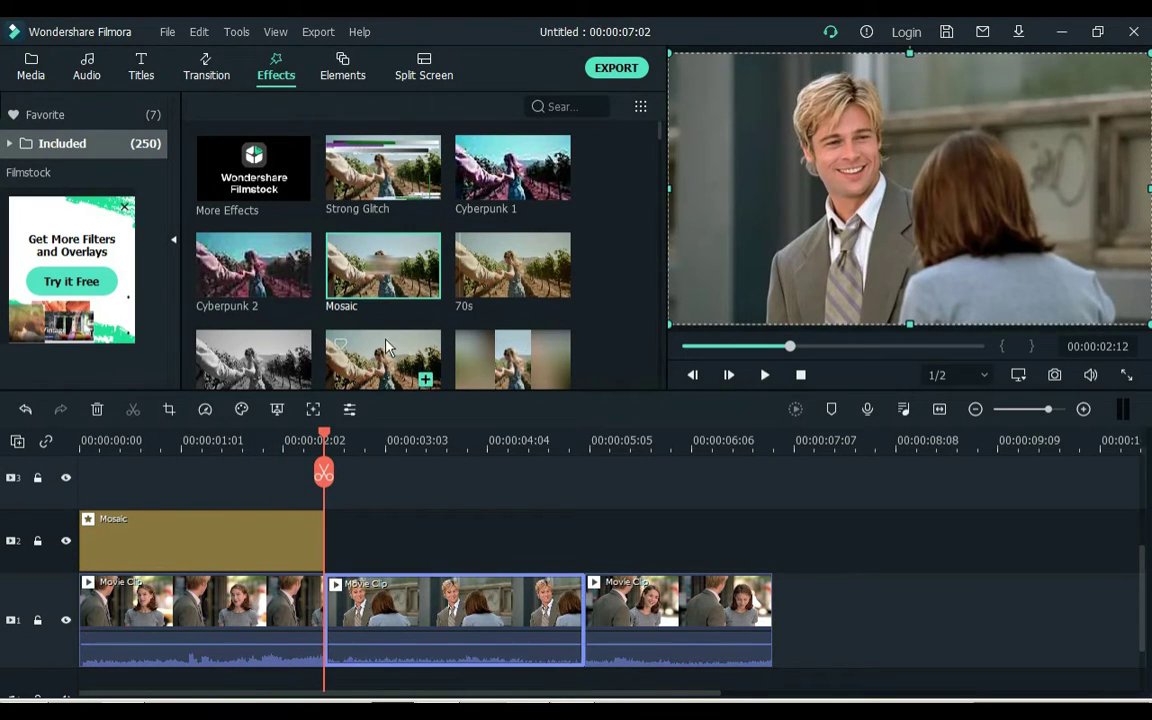
drag(343, 277, 334, 535)
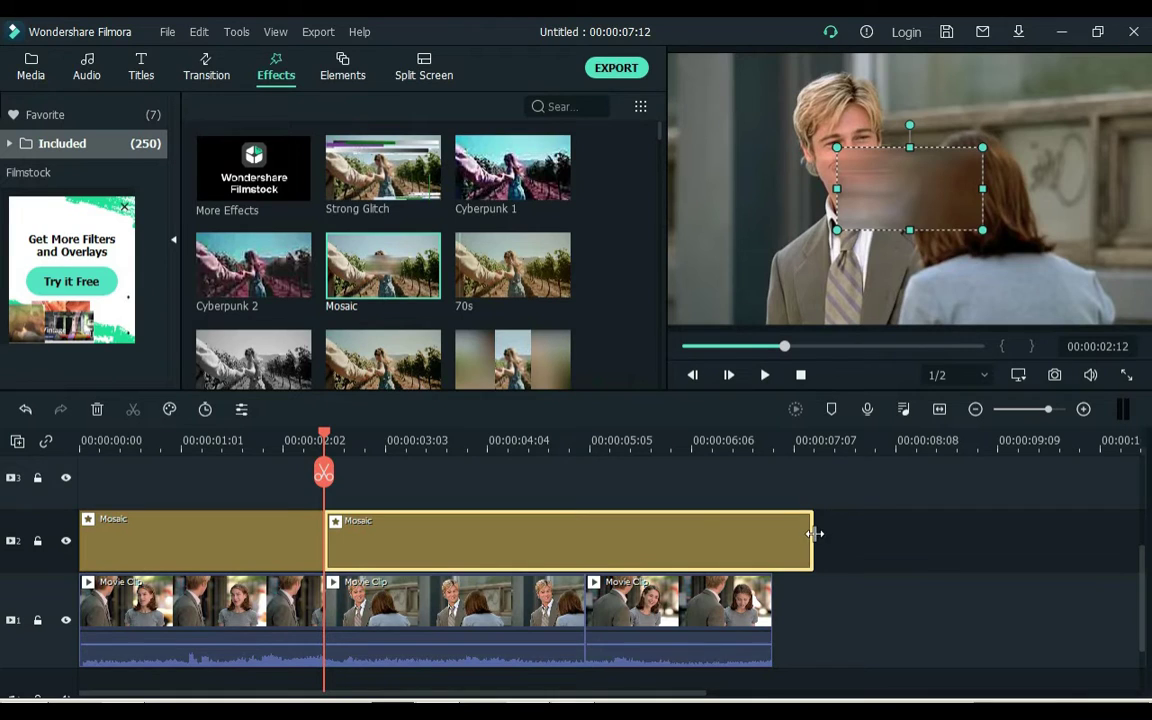
drag(813, 530, 585, 517)
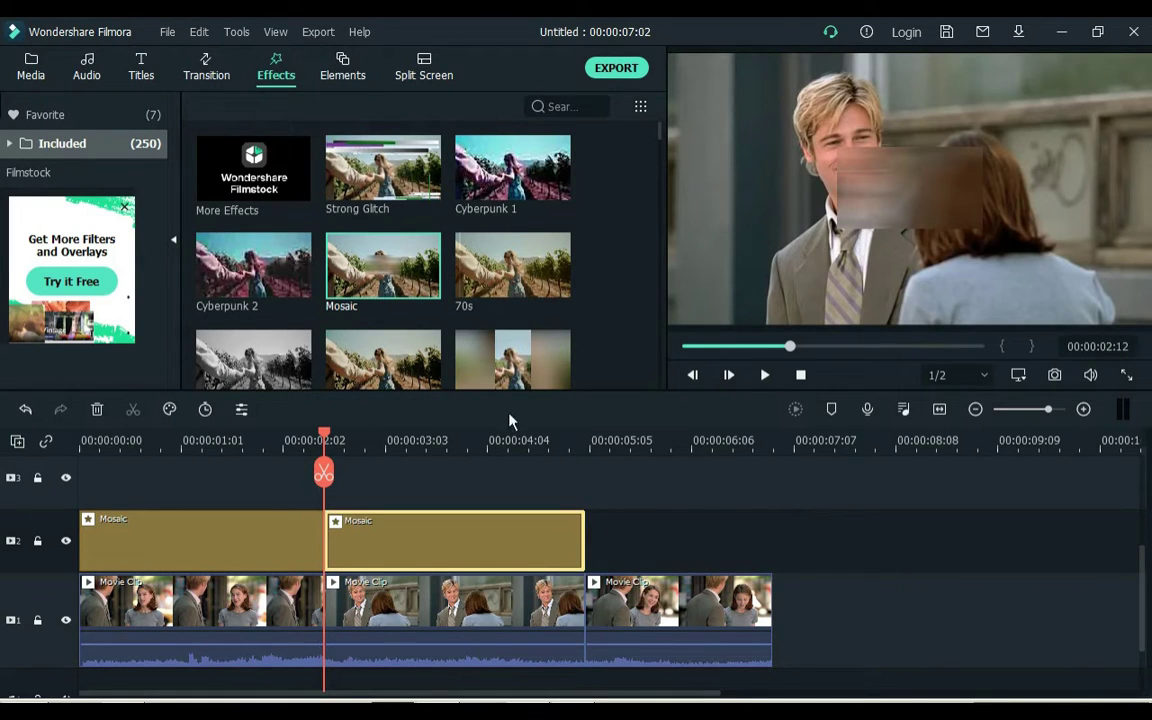
- Reposition and stretch the second Mosaic area to cover the man at full frame height, widening it toward the frame's outer edge
click(903, 190)
drag(903, 190, 804, 326)
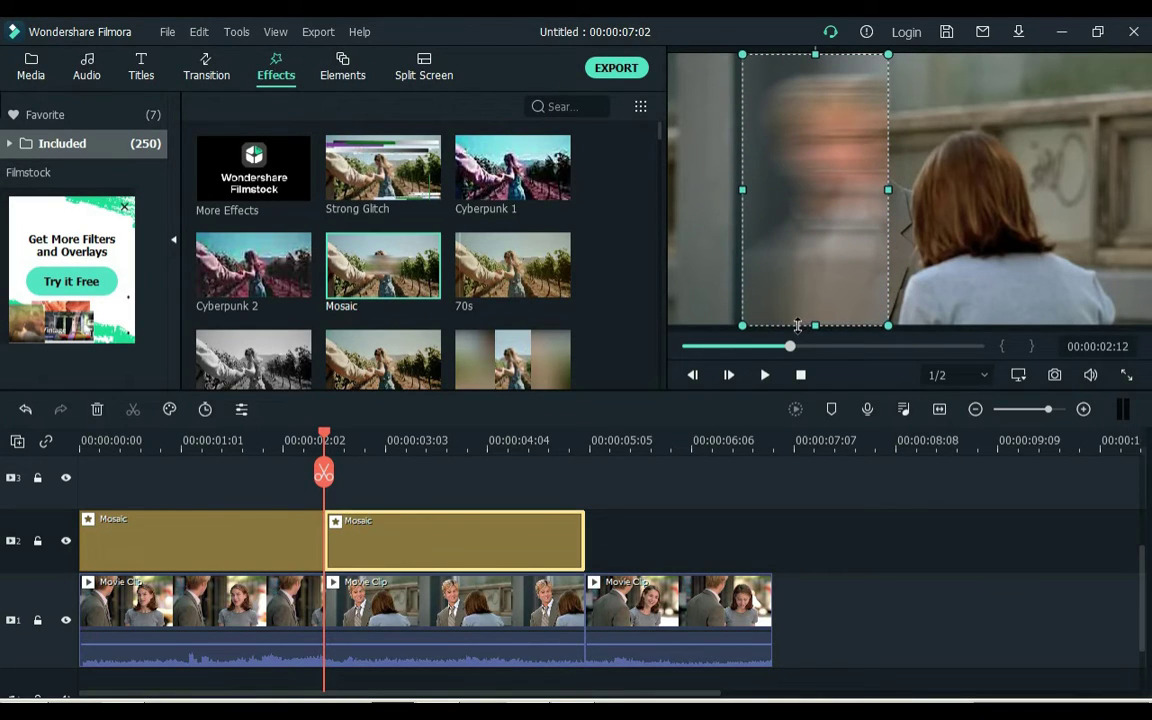
drag(743, 190, 711, 190)
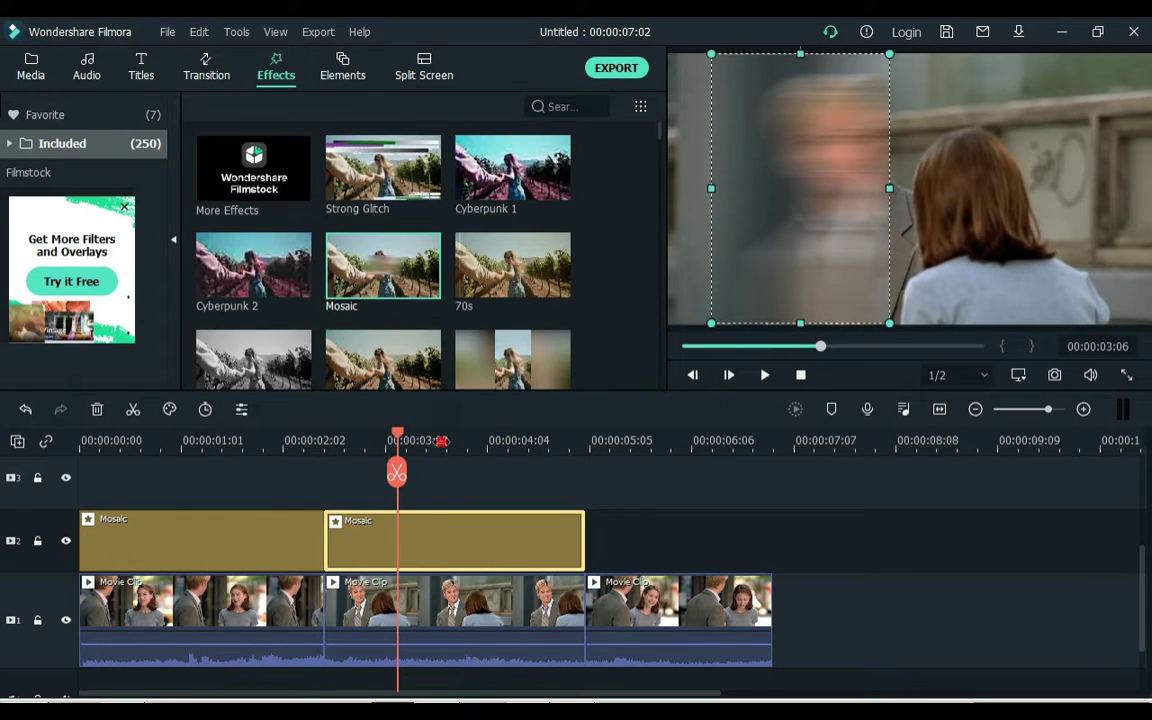
click(438, 441)
drag(707, 188, 674, 202)
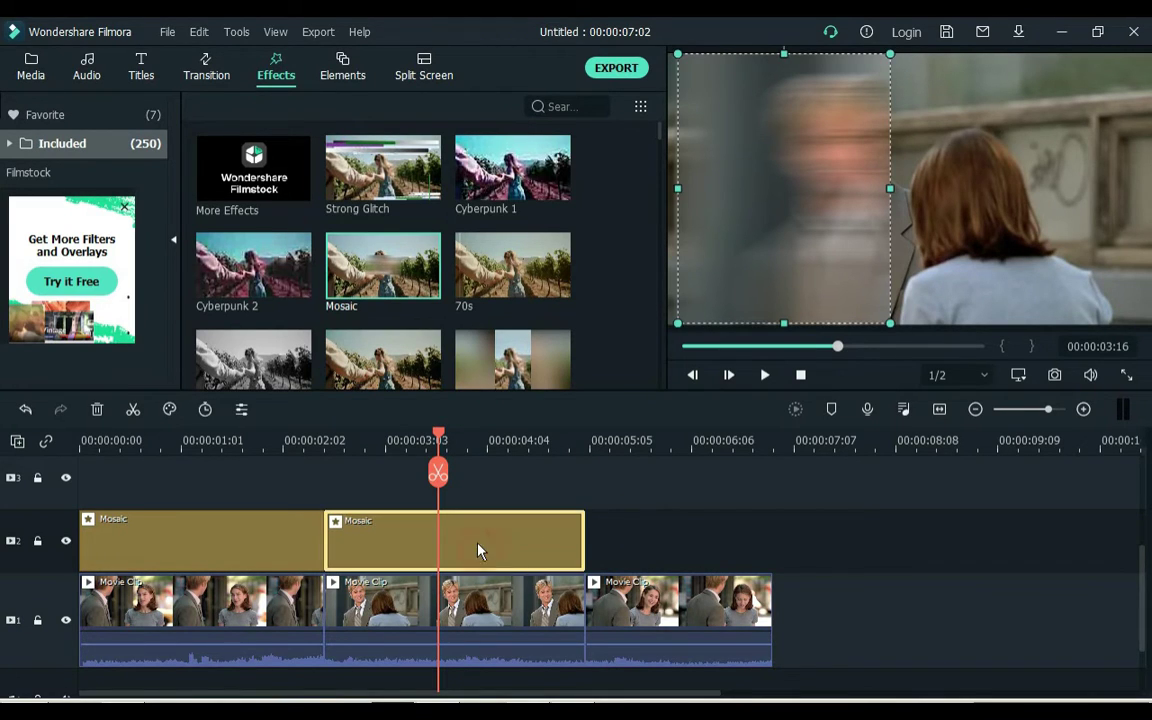
- Stack a Mosaic effect trimmed to the second segment on video track 3 and shape it over the uncovered edge beside the man's face
drag(407, 303, 428, 493)
drag(811, 482, 584, 480)
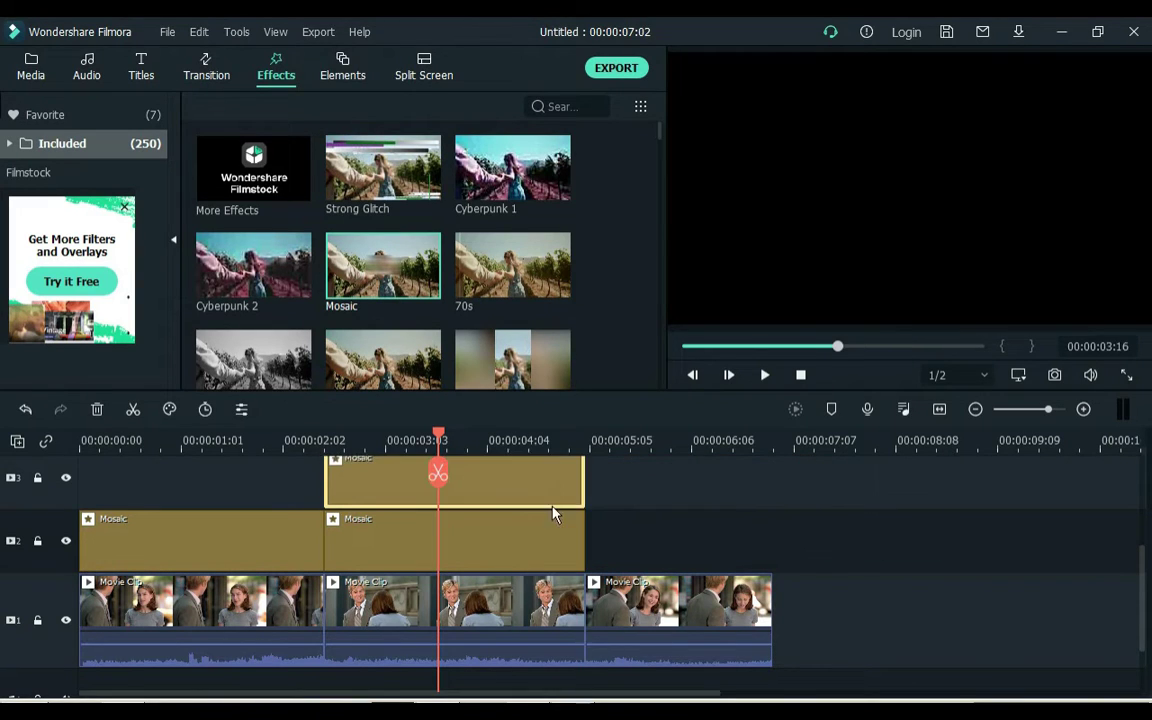
click(894, 189)
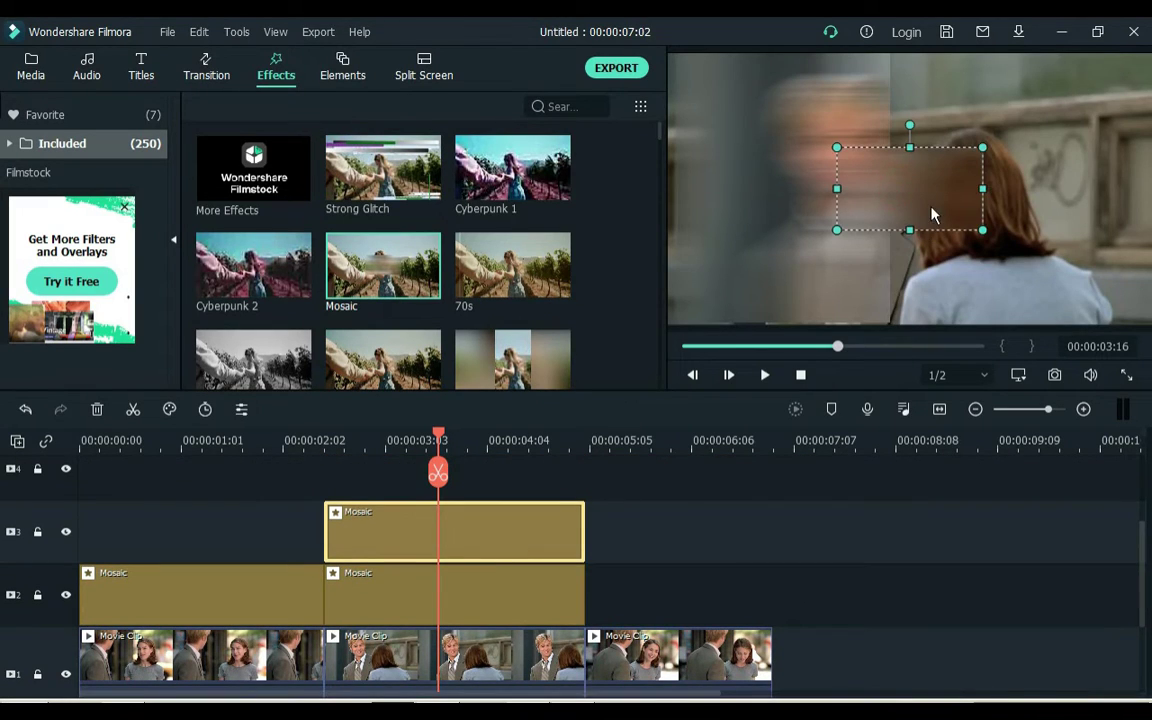
drag(932, 215, 925, 94)
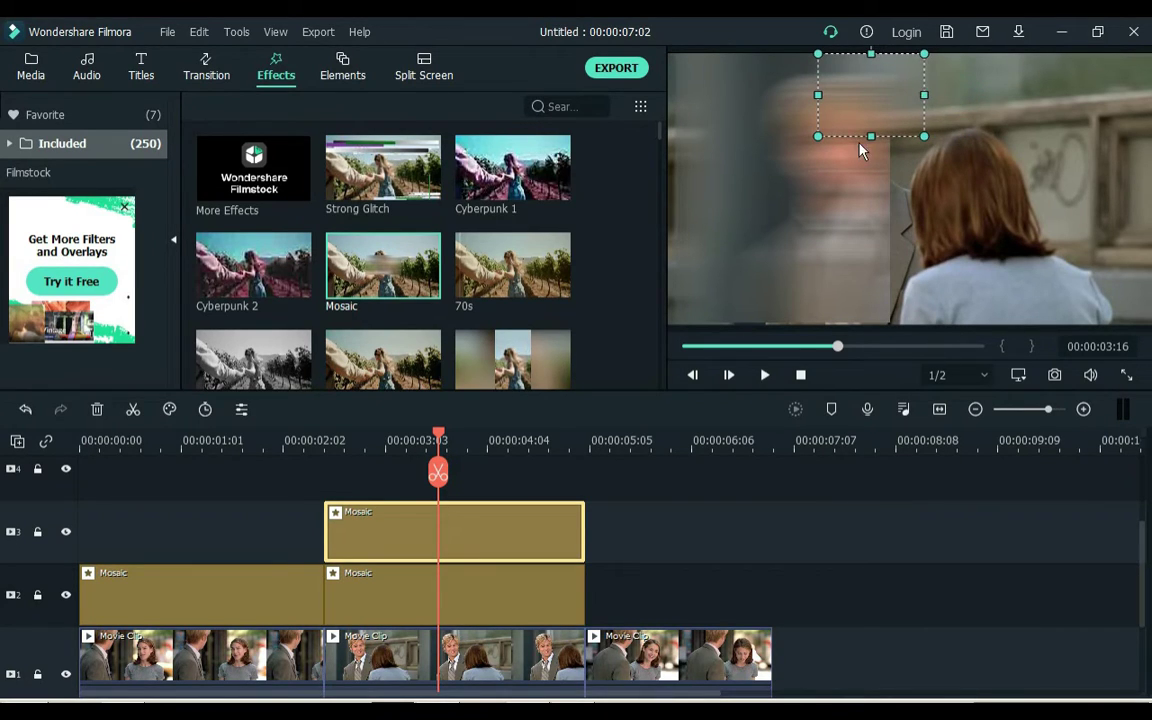
click(688, 563)
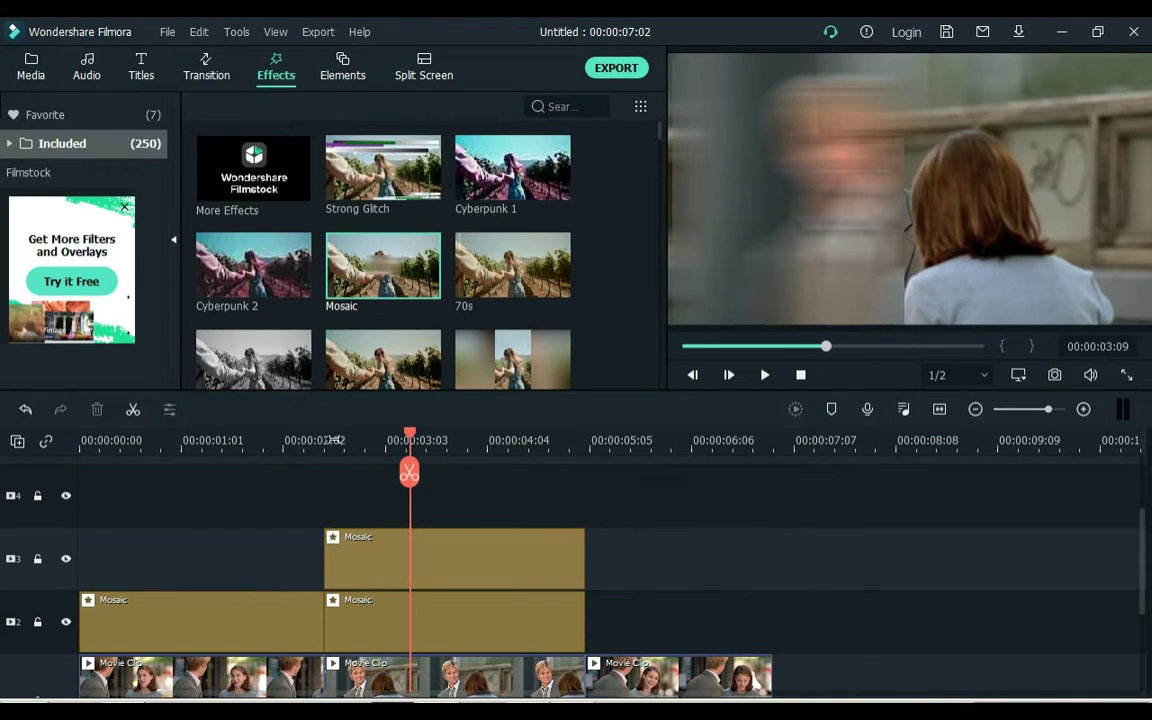
- Play back the timeline from the start of the second segment into the third to check the blur coverage
click(325, 440)
key(space)
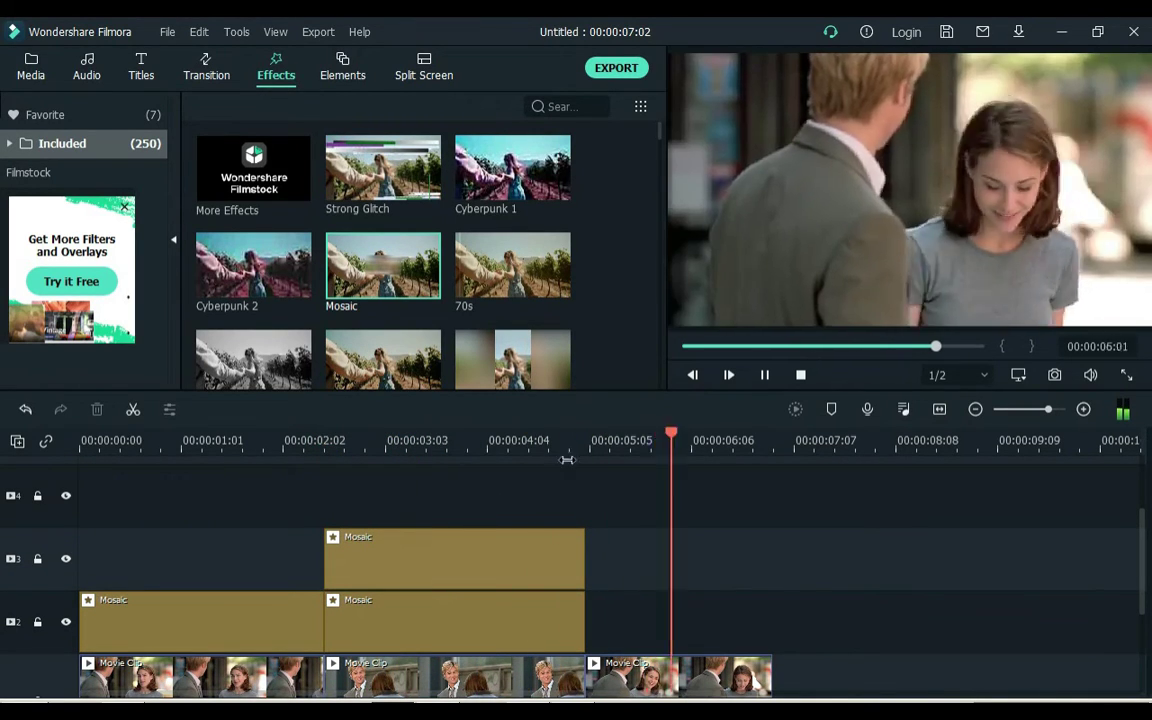
key(space)
- Add a Mosaic effect on video track 2 from 00:00:05:04 and trim it to the end of the third segment
scroll(666, 517, down, 2)
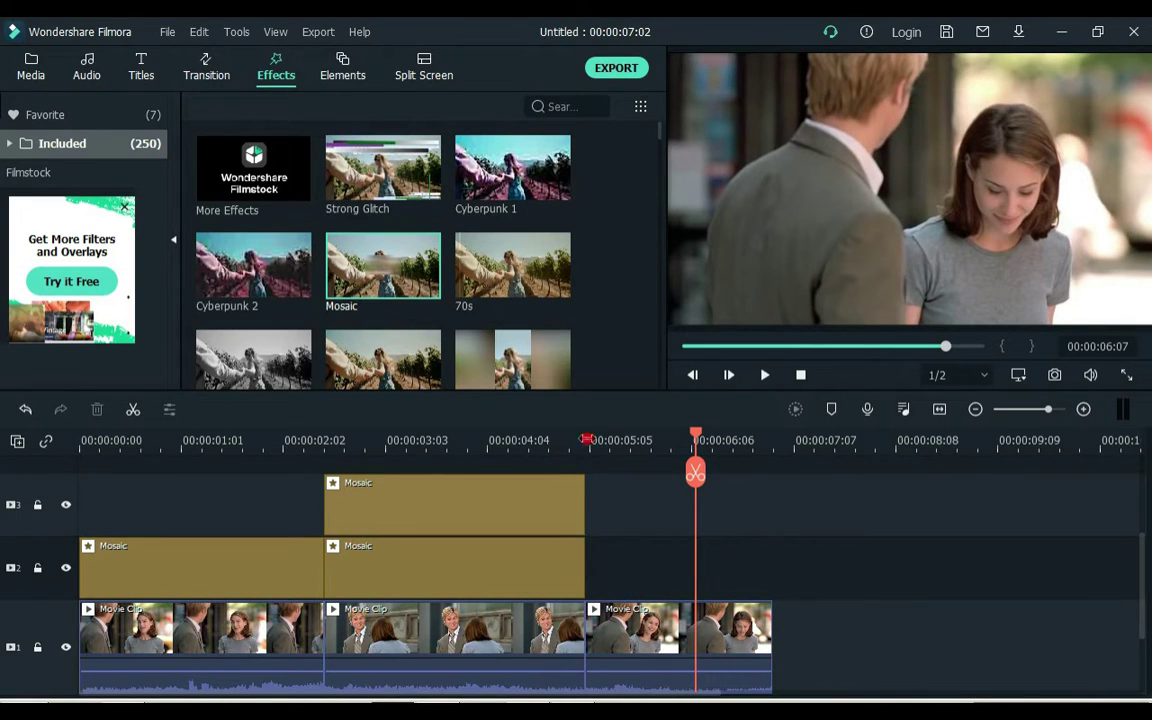
click(586, 440)
click(652, 598)
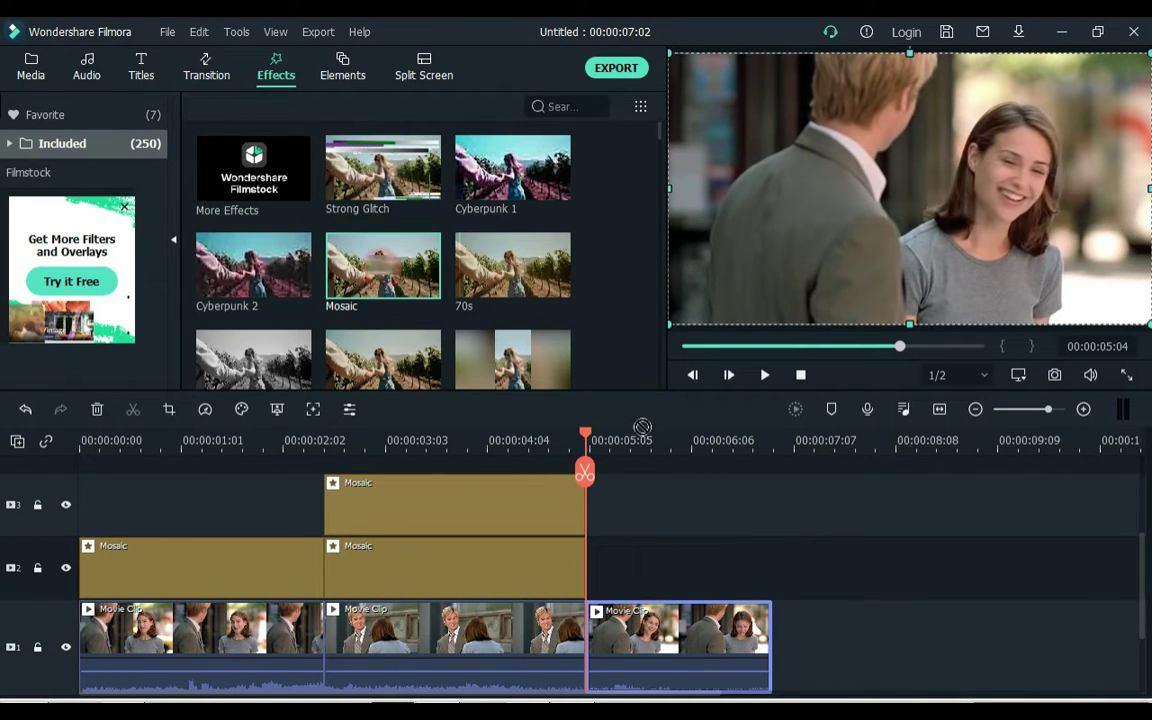
drag(343, 245, 871, 568)
drag(1075, 566, 771, 570)
- Move and stretch the third segment's Mosaic area to cover the man at full frame height, out to the frame's outer edge
drag(934, 200, 908, 285)
drag(802, 247, 805, 49)
mouse_move(907, 195)
mouse_down()
mouse_move(815, 194)
mouse_move(901, 198)
mouse_up()
drag(690, 195, 668, 198)
click(651, 491)
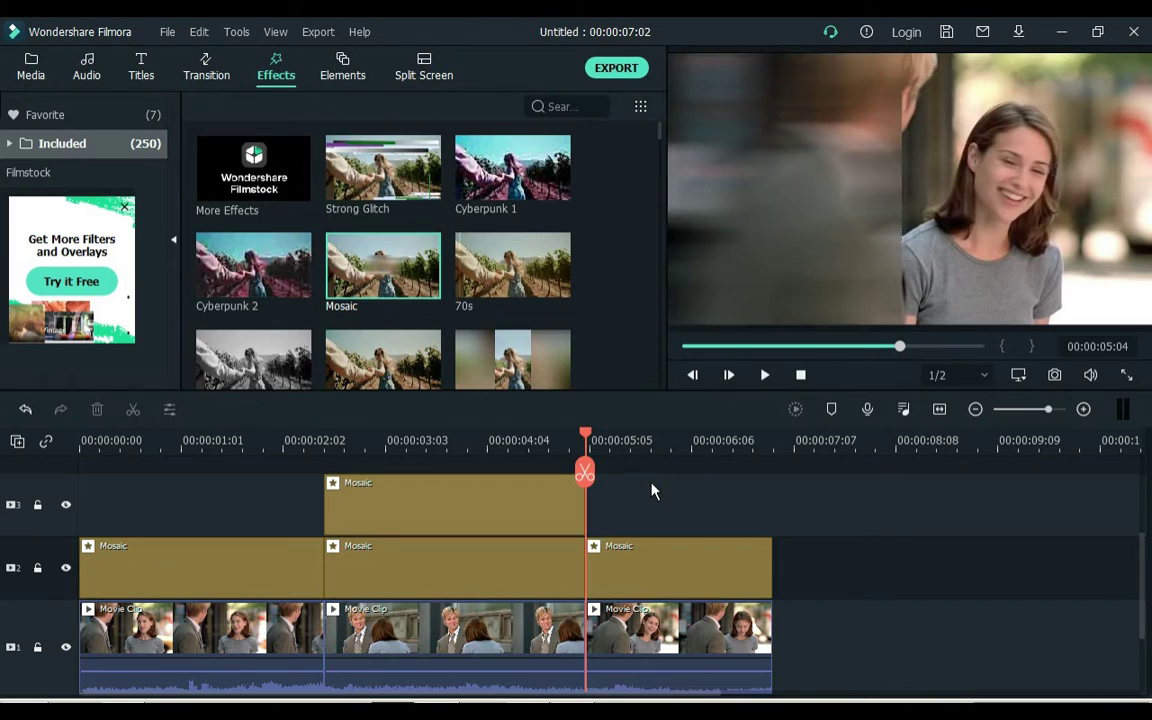
- Stack another Mosaic effect on video track 3 from 00:00:05:04, trimmed to the end of the third segment
drag(382, 256, 612, 512)
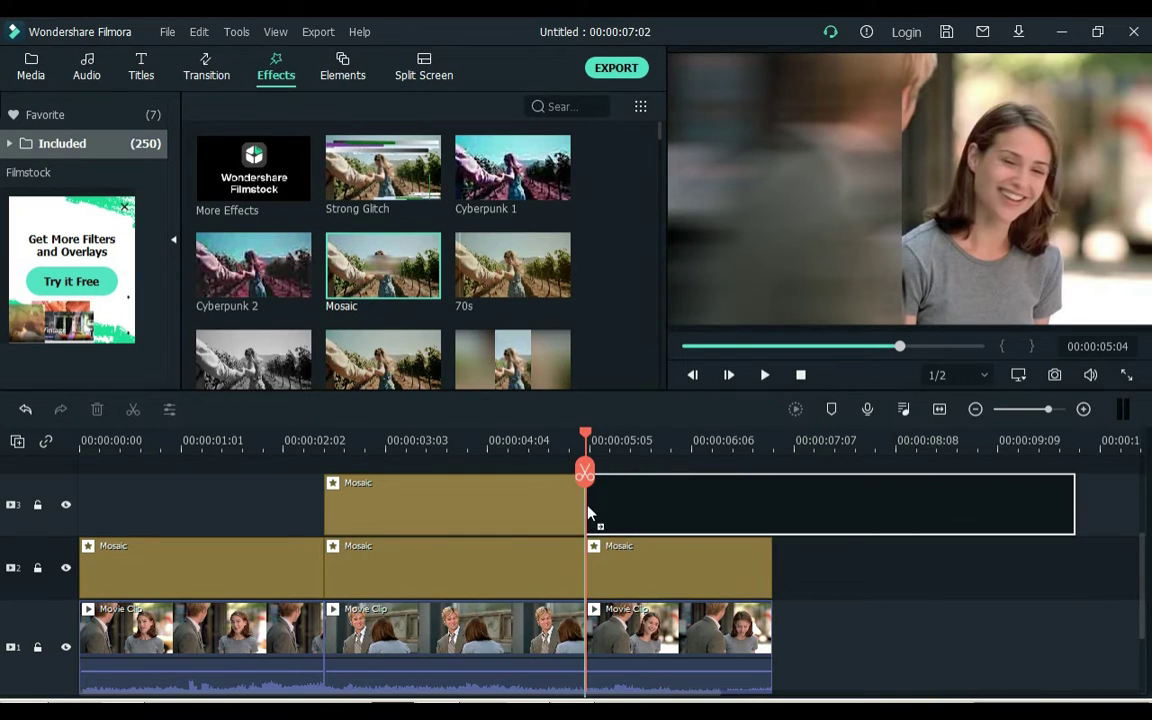
drag(588, 513, 590, 512)
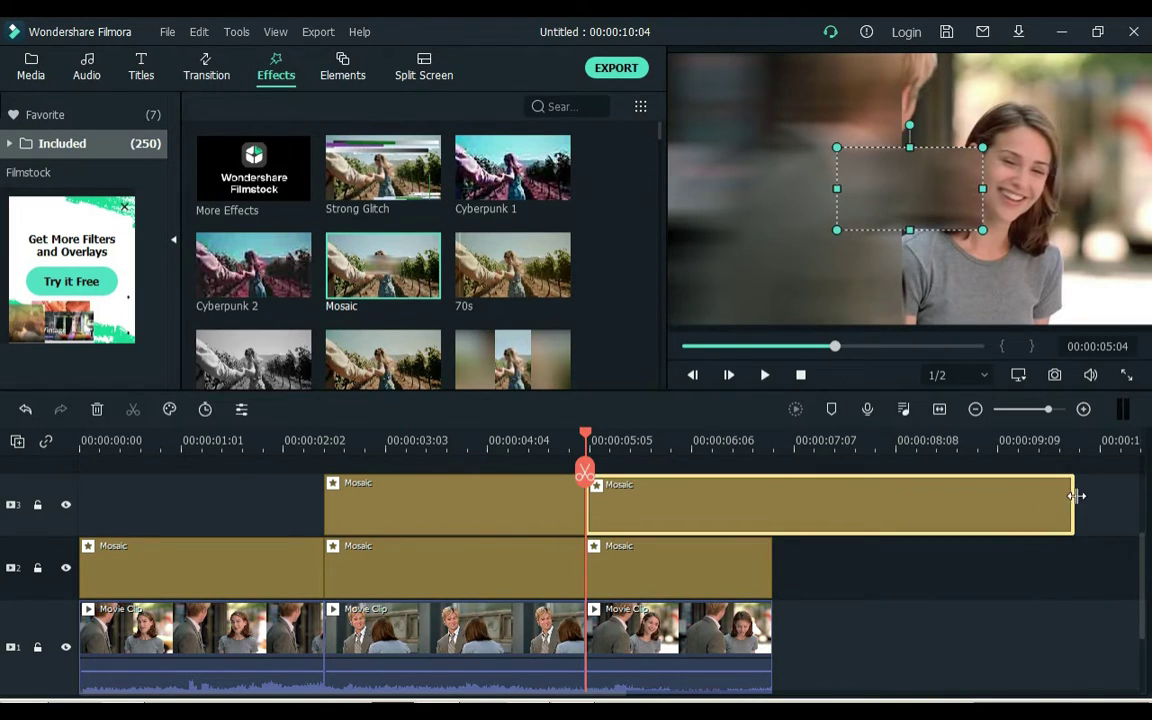
drag(1072, 500, 771, 505)
- Move the stacked Mosaic area over the uncovered part of the man's head and shrink it clear of the woman's face
click(895, 188)
drag(903, 193, 909, 109)
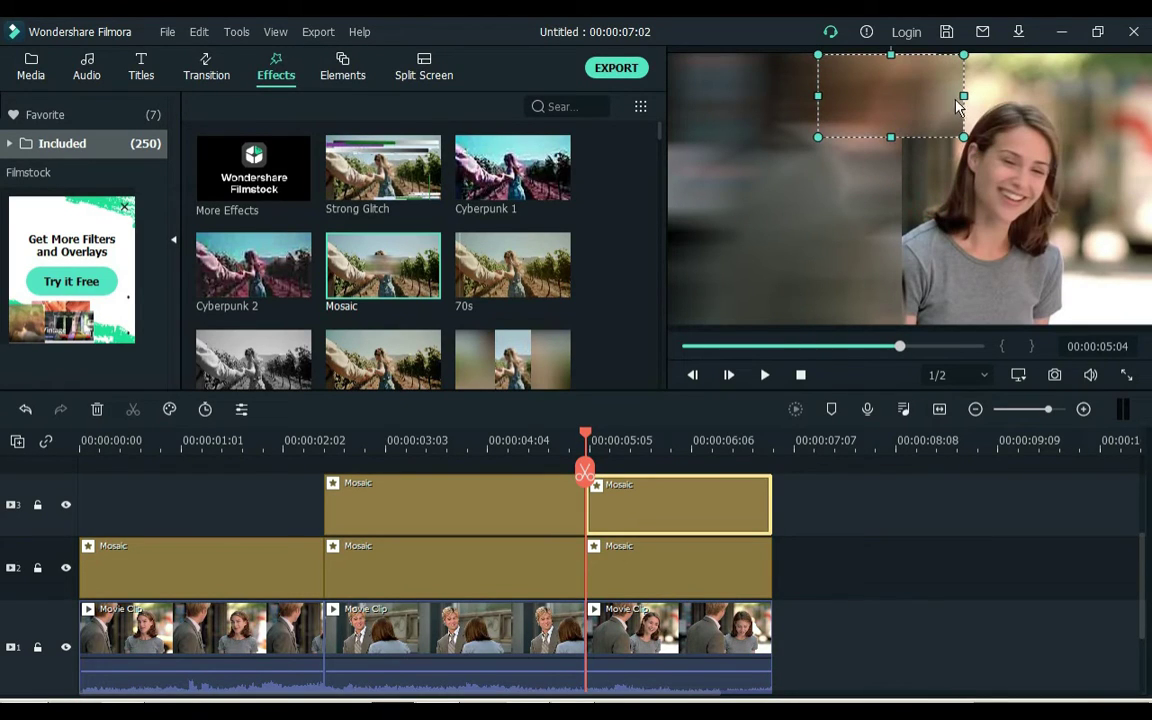
drag(963, 96, 934, 84)
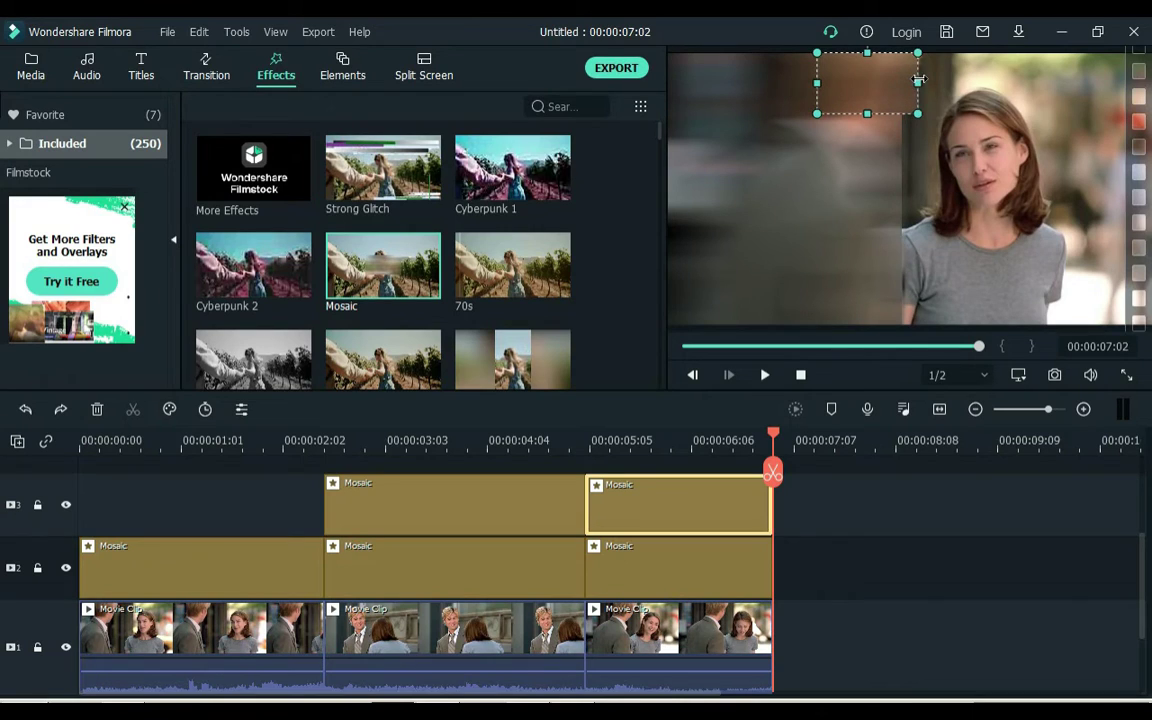
click(855, 540)
scroll(725, 560, up, 1)
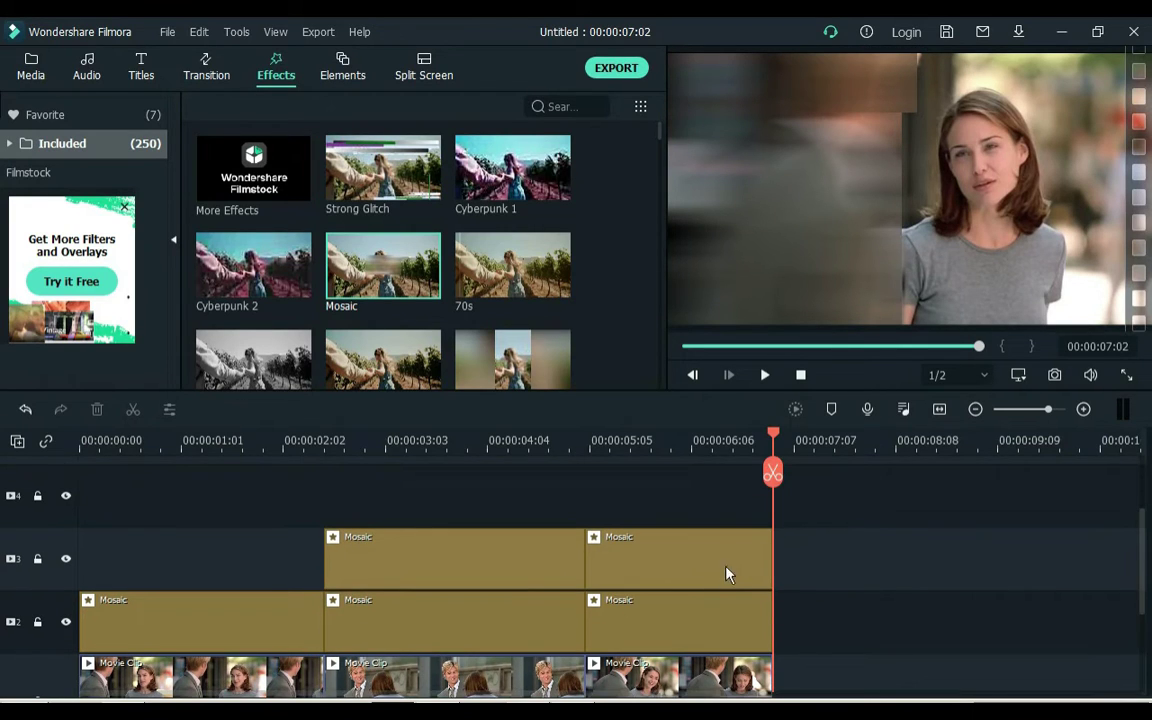
- Place My Video on video track 4 at the timeline start, split it at 00:00:02:12 and delete the remainder
click(943, 412)
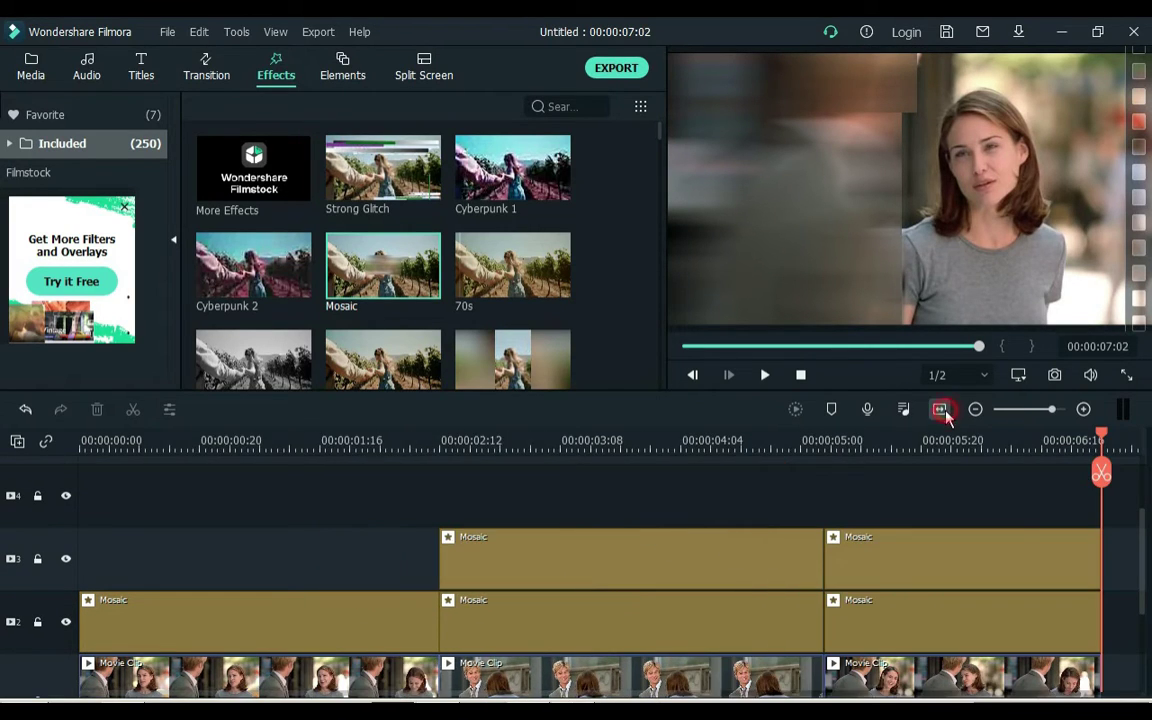
click(30, 70)
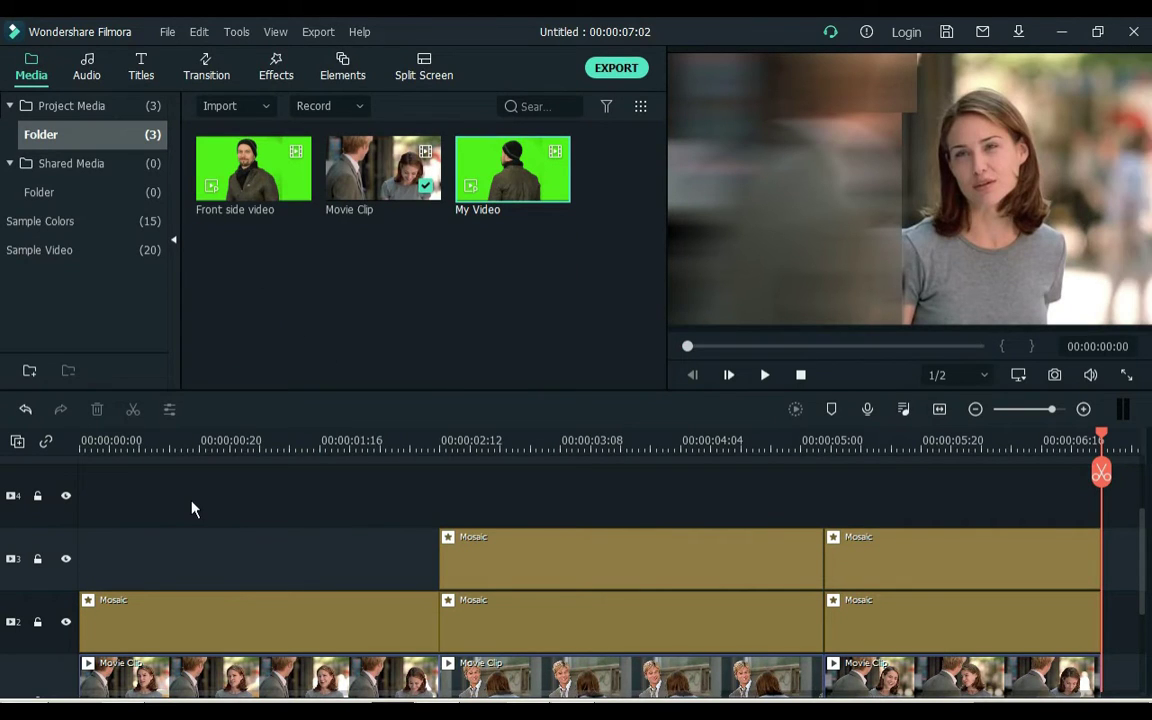
key(Home)
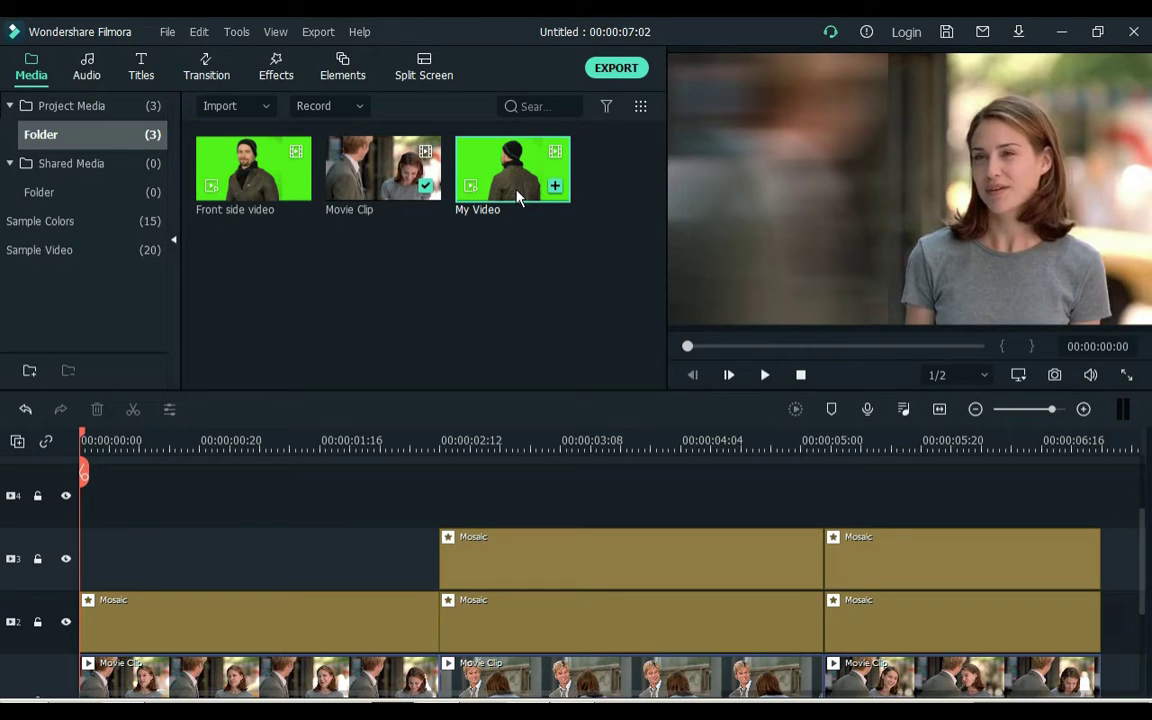
drag(517, 197, 100, 490)
key(Down)
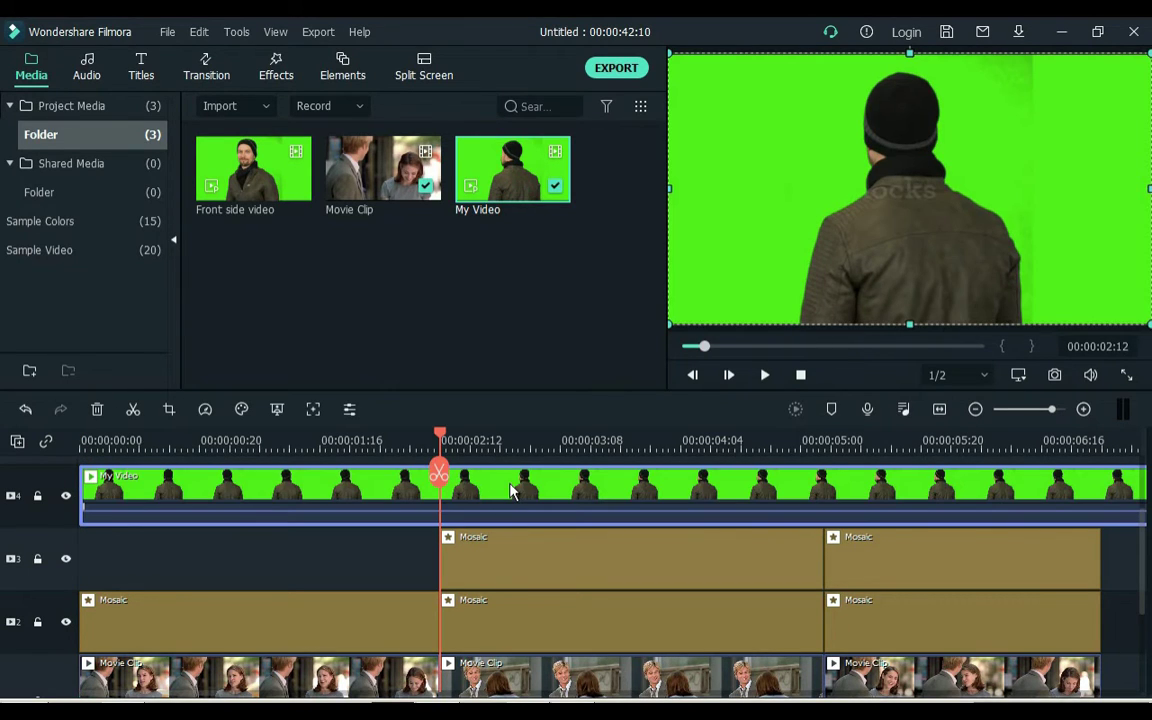
key(ctrl+b)
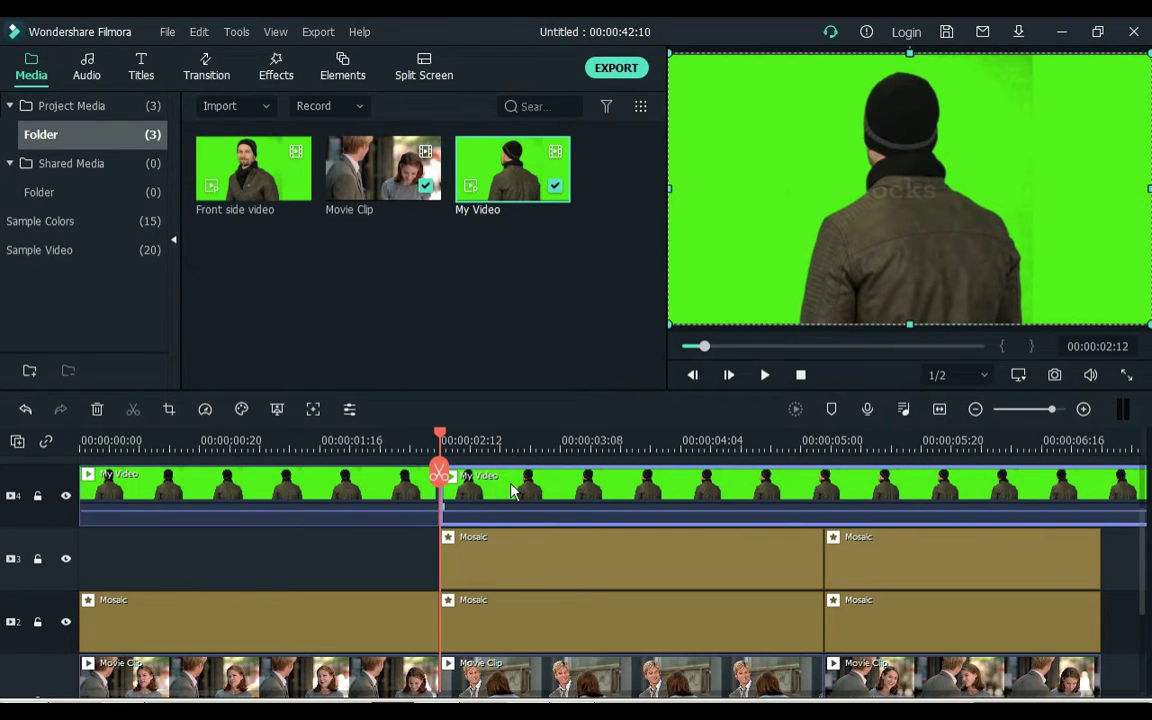
key(Delete)
- Apply Chroma Key to the My Video clip, sampling its green background as the key color
click(253, 440)
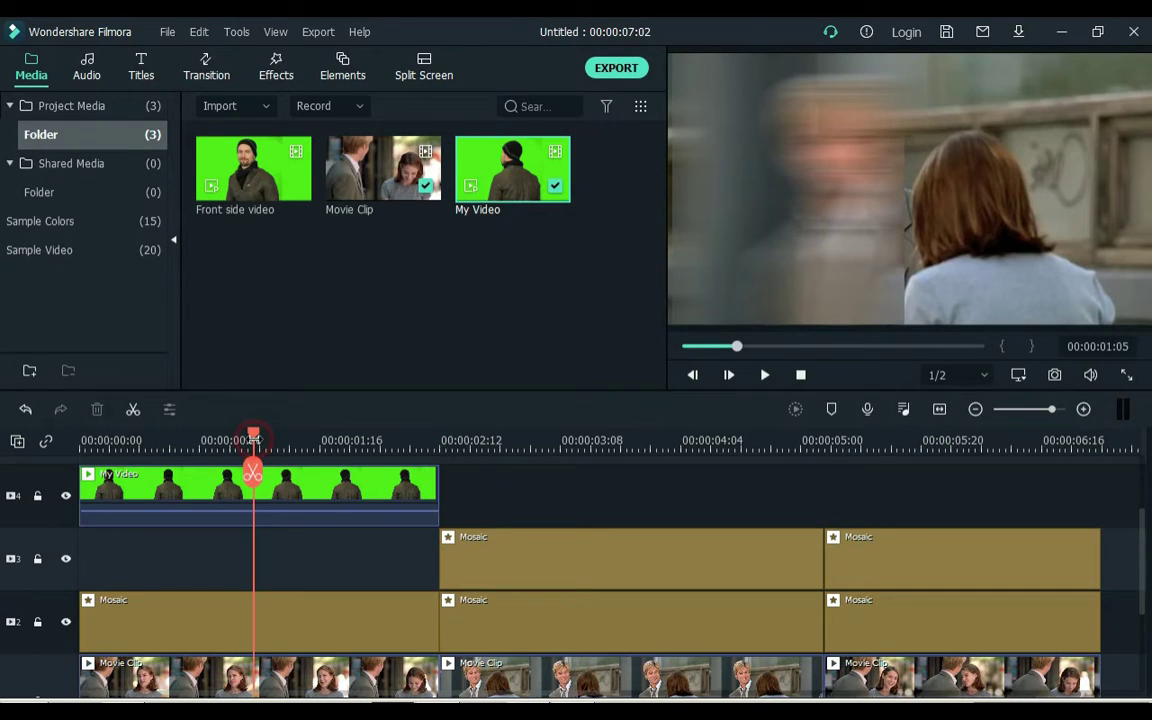
click(180, 482)
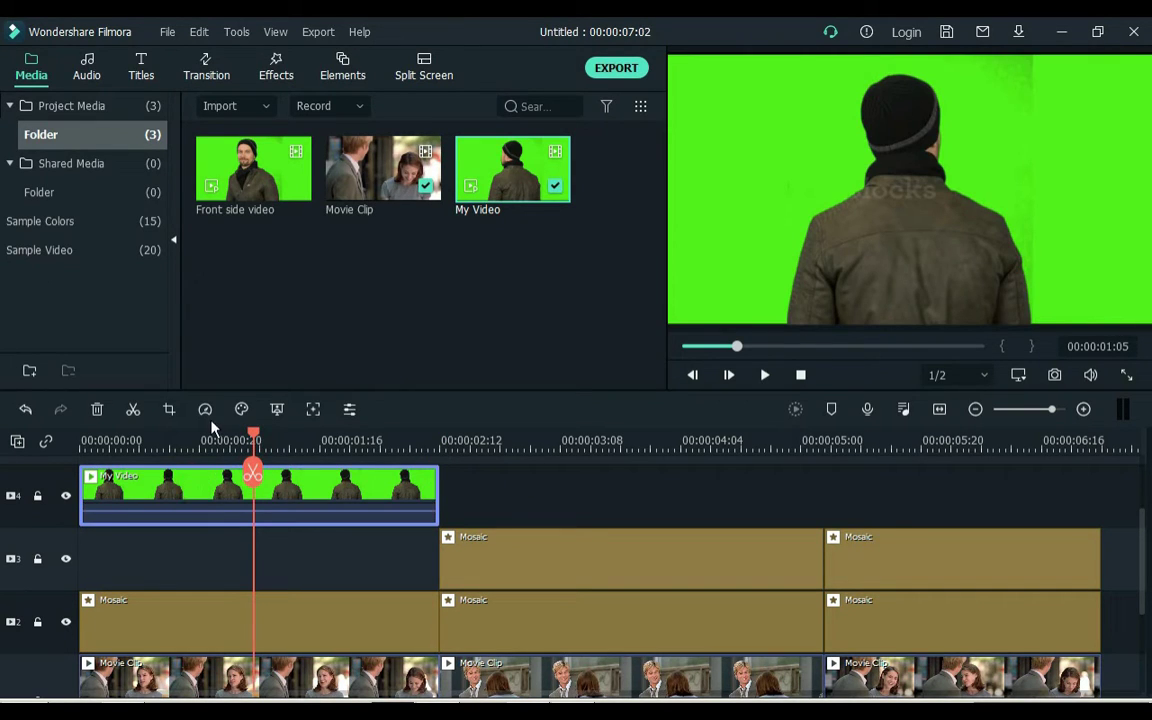
click(278, 410)
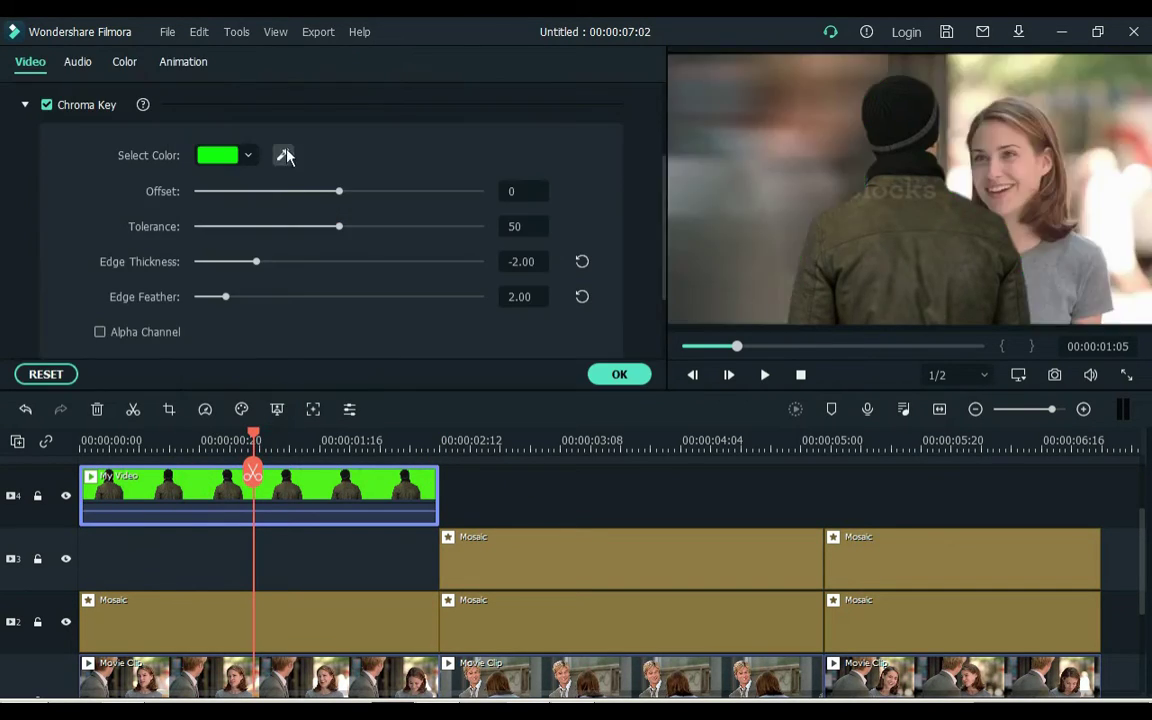
click(285, 153)
click(712, 174)
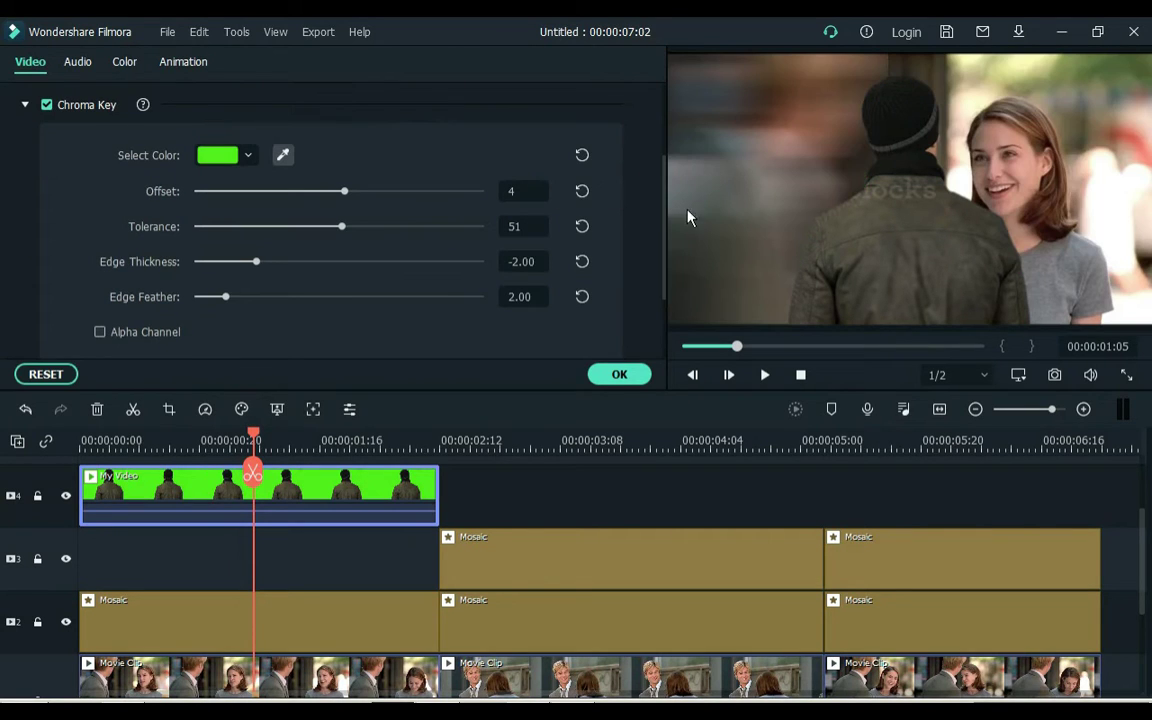
click(617, 374)
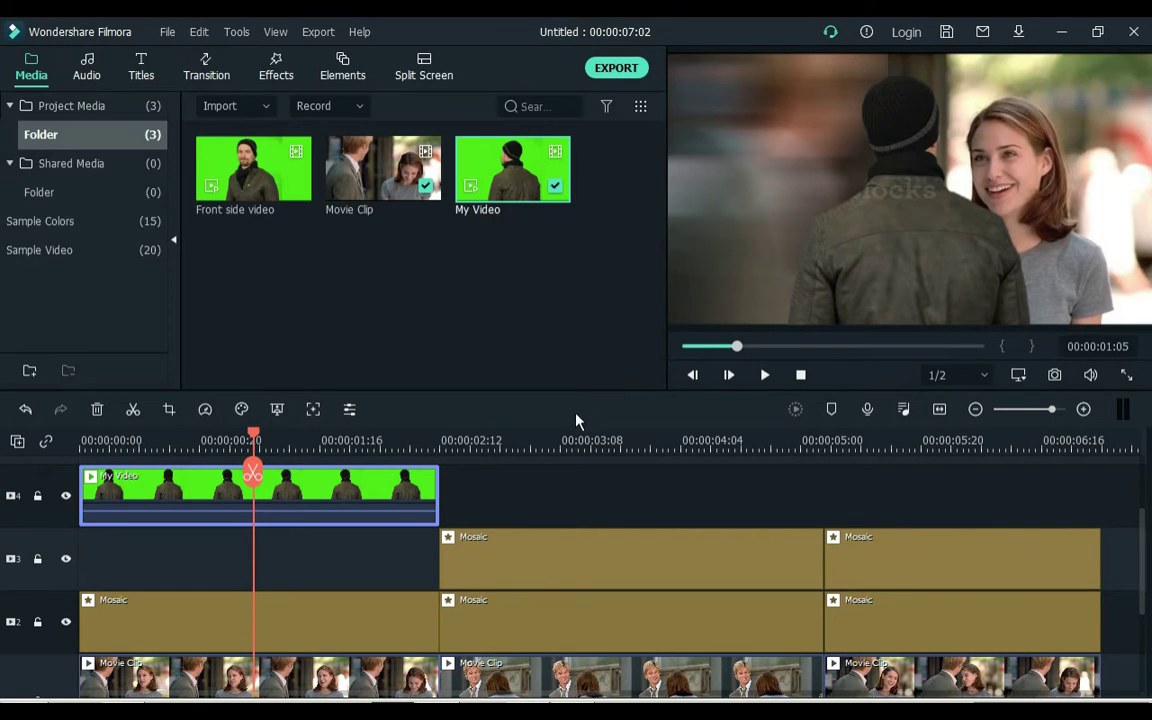
- Transform the My Video clip to position X -86.0 and scale 114.65% so it covers the blurred man
click(904, 291)
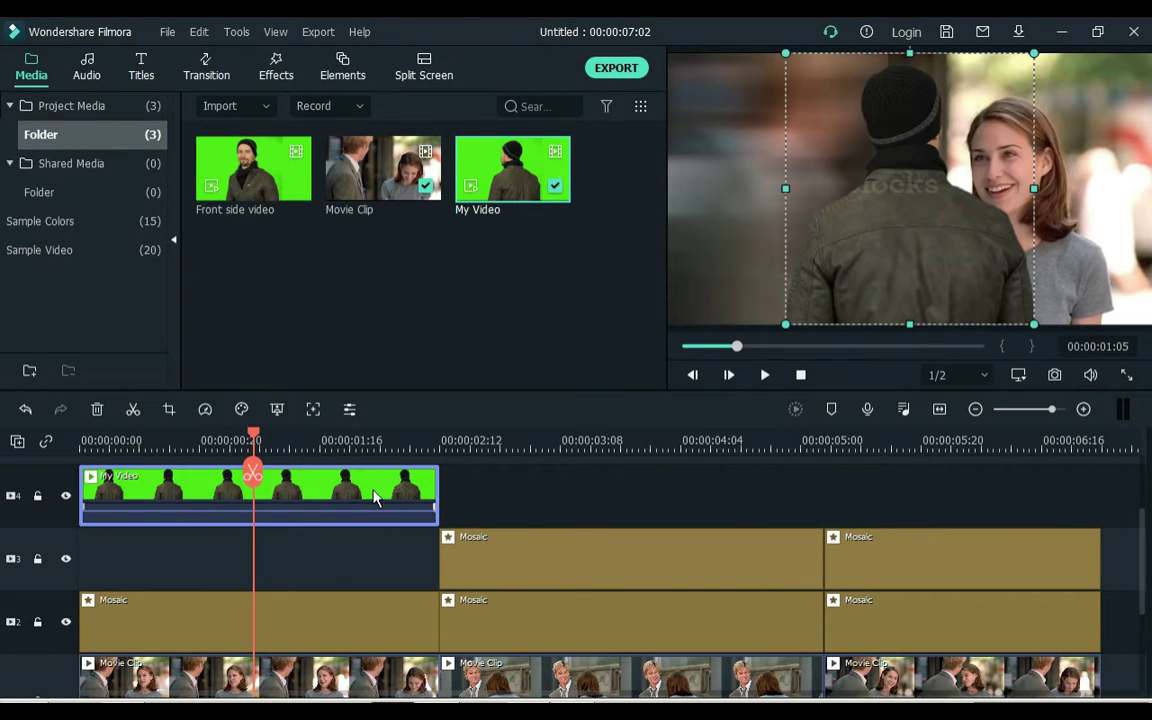
double_click(372, 496)
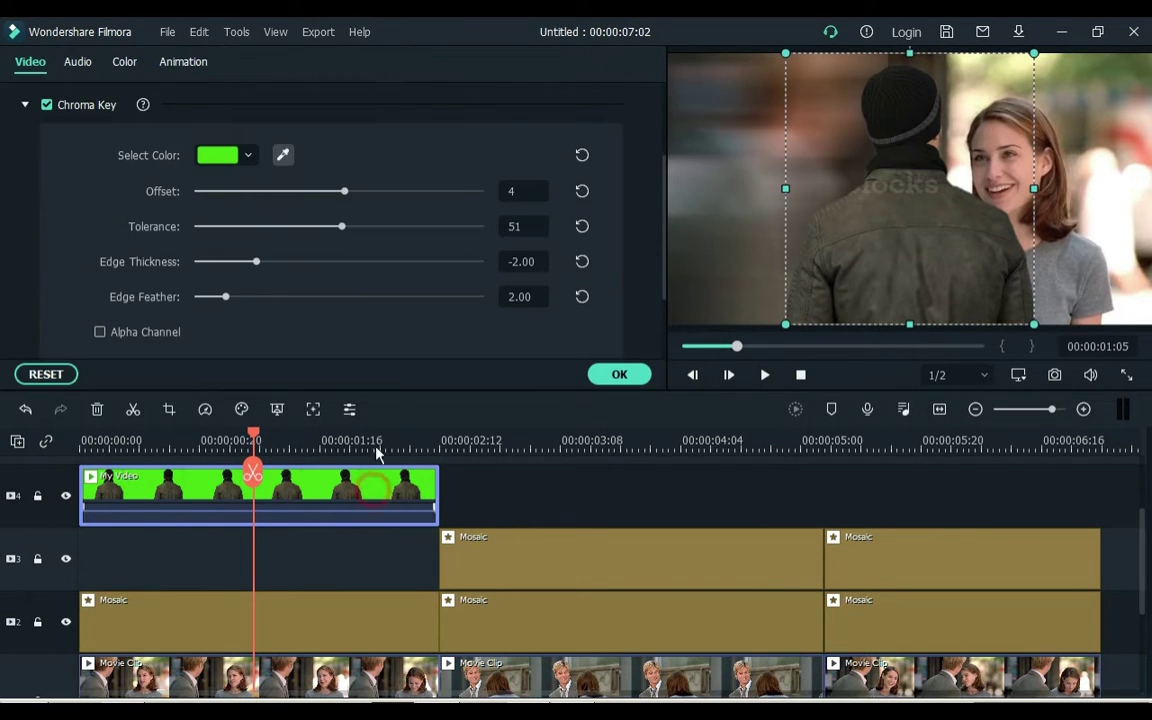
click(25, 105)
click(25, 104)
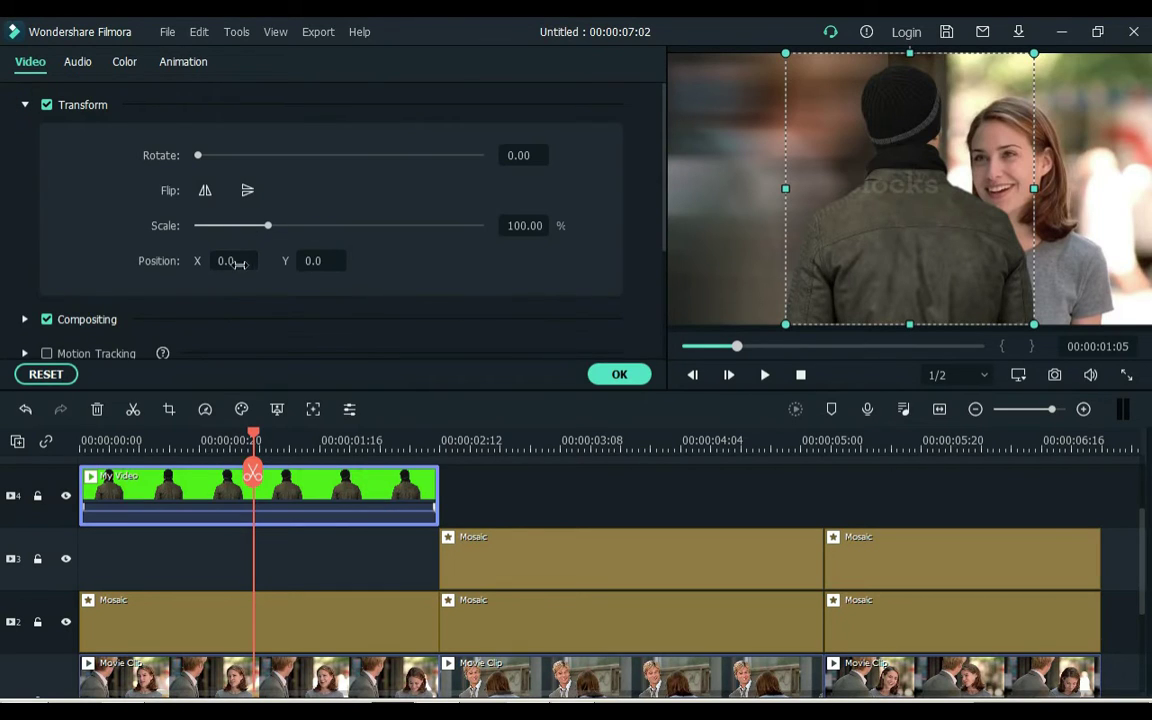
mouse_move(238, 262)
mouse_down()
mouse_move(210, 262)
mouse_move(222, 262)
mouse_up()
drag(268, 226, 282, 231)
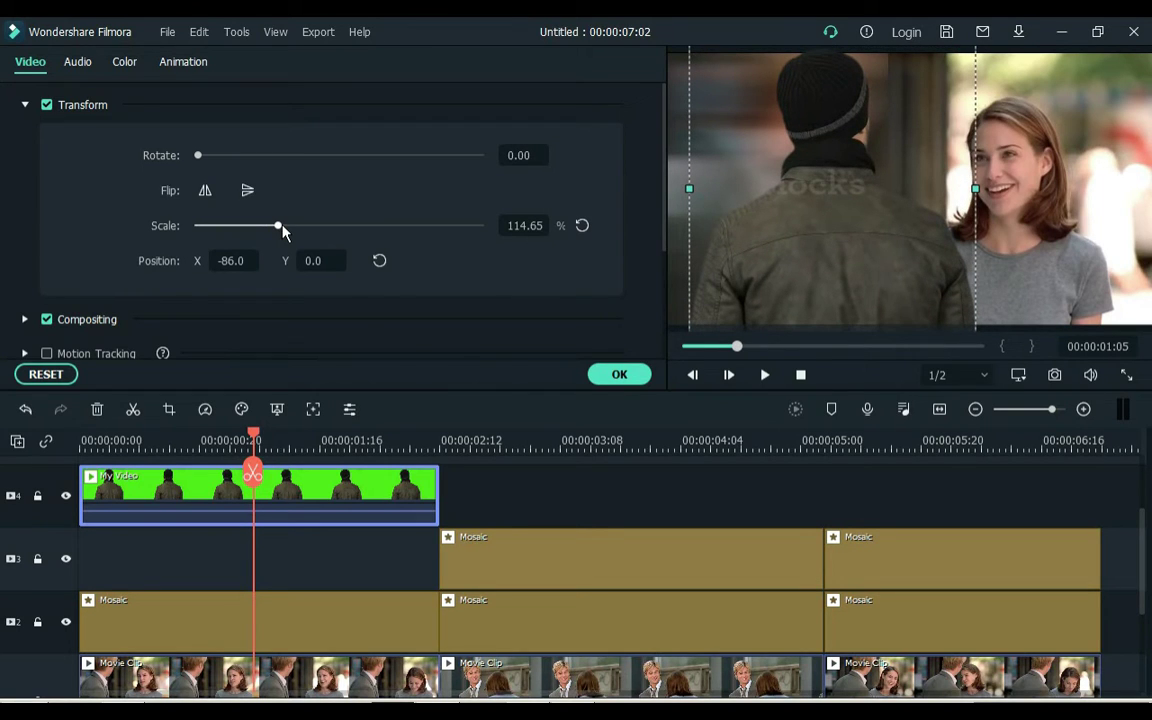
click(622, 377)
- Place Front side video on video track 4 at 00:00:02:12, split it at 00:00:05:04 and delete the remainder
key(Down)
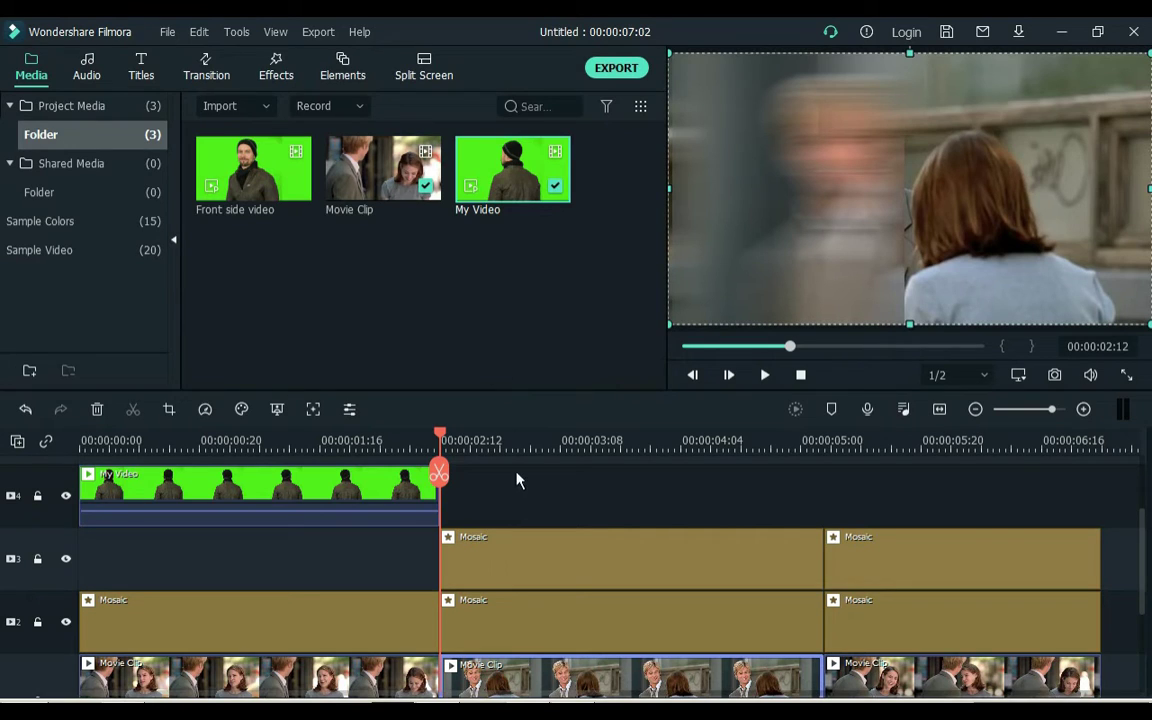
drag(268, 207, 455, 490)
click(824, 440)
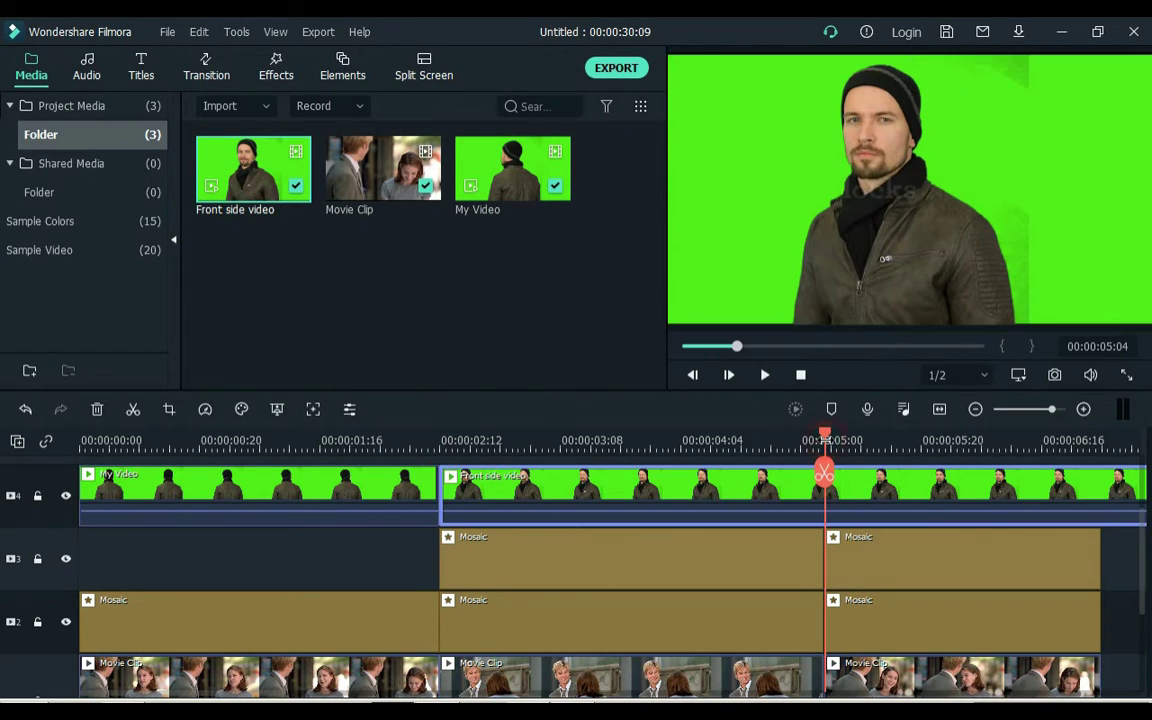
click(824, 470)
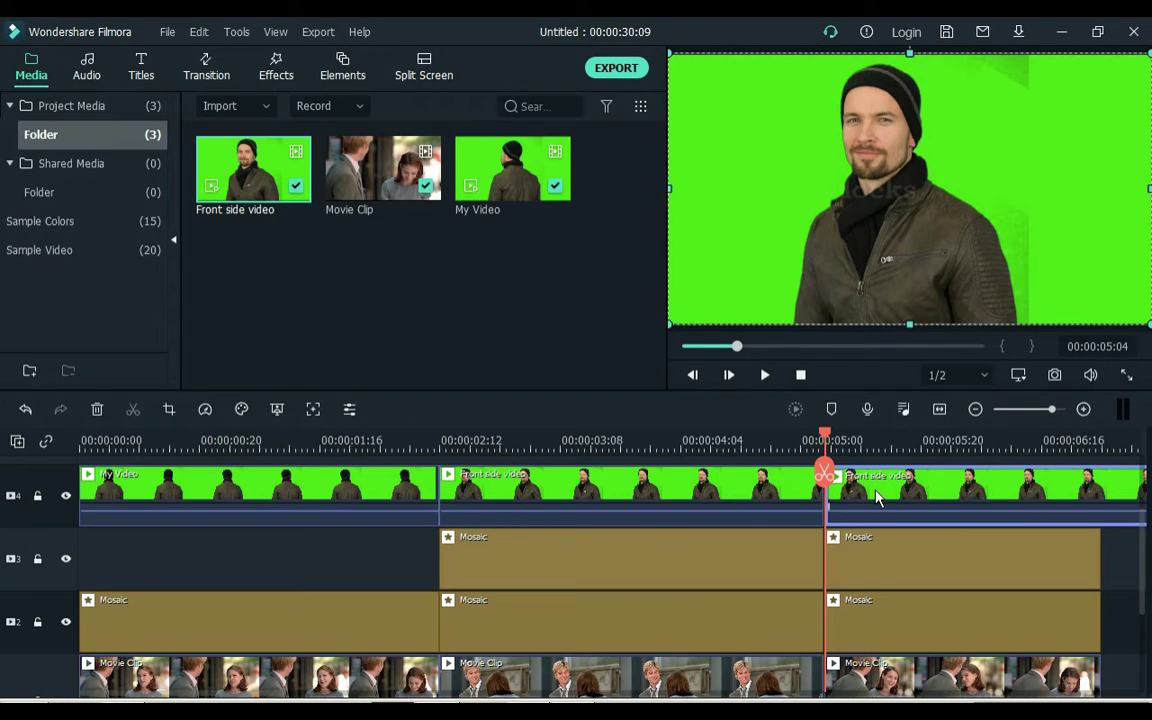
key(Delete)
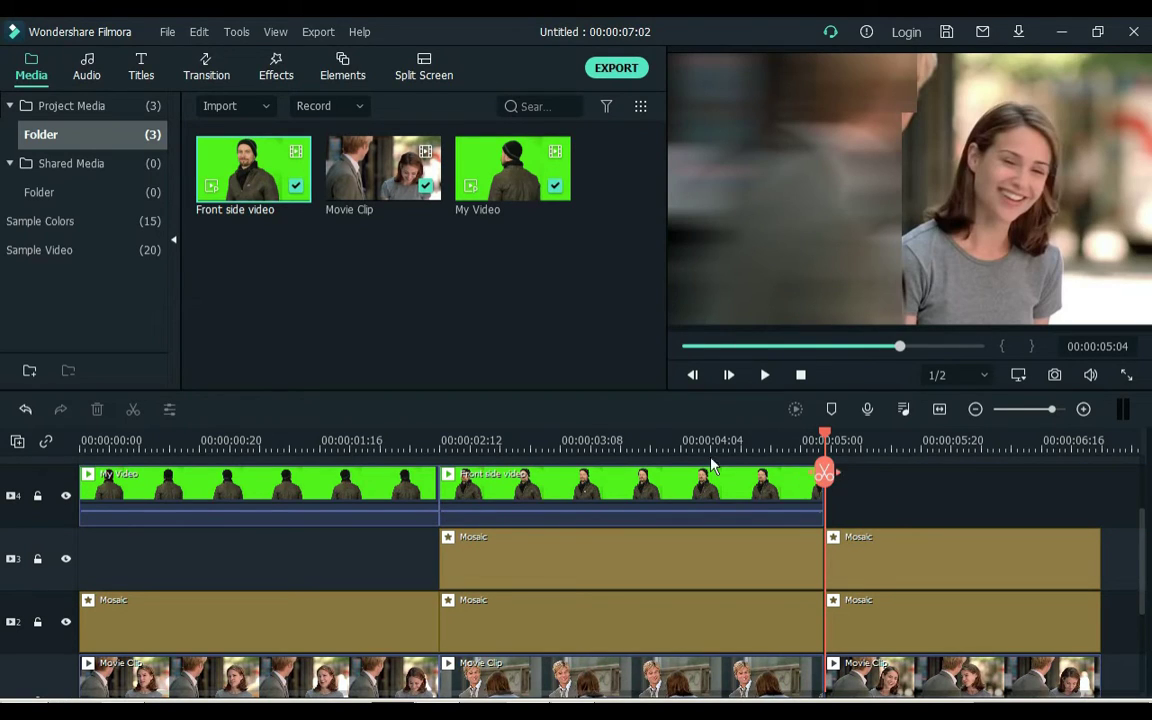
- Apply Chroma Key to the Front side video clip with its sampled green background, set the offset to 8 and slightly raise the tolerance
click(614, 485)
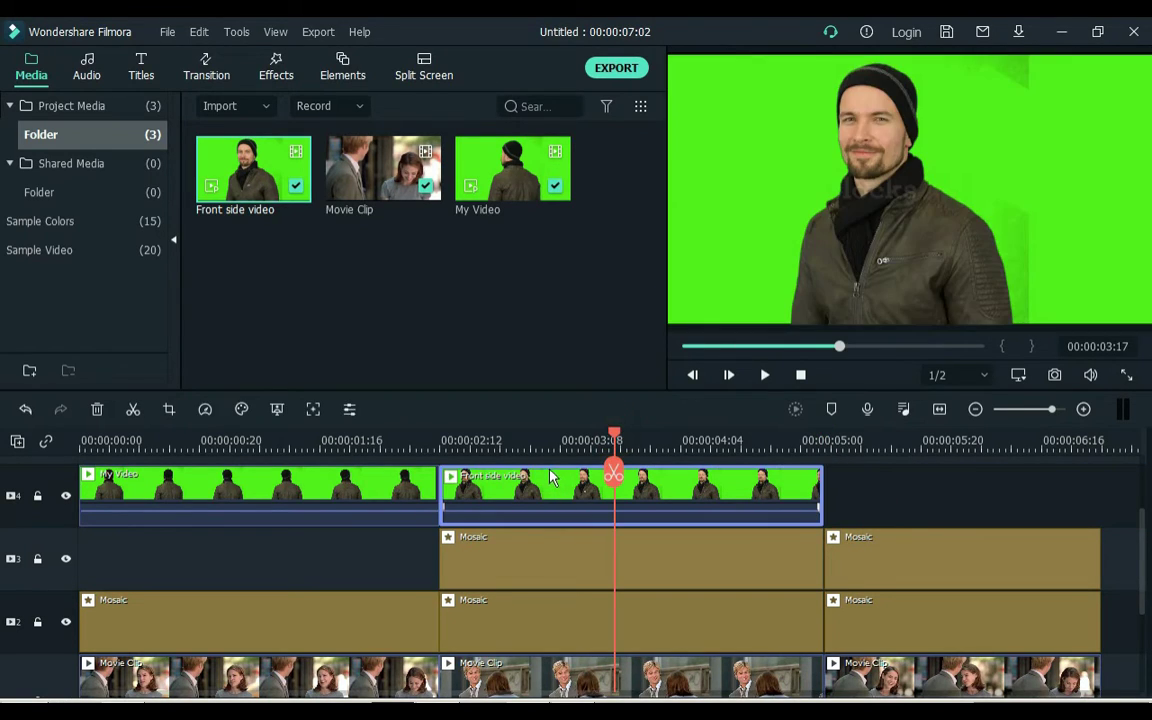
click(277, 410)
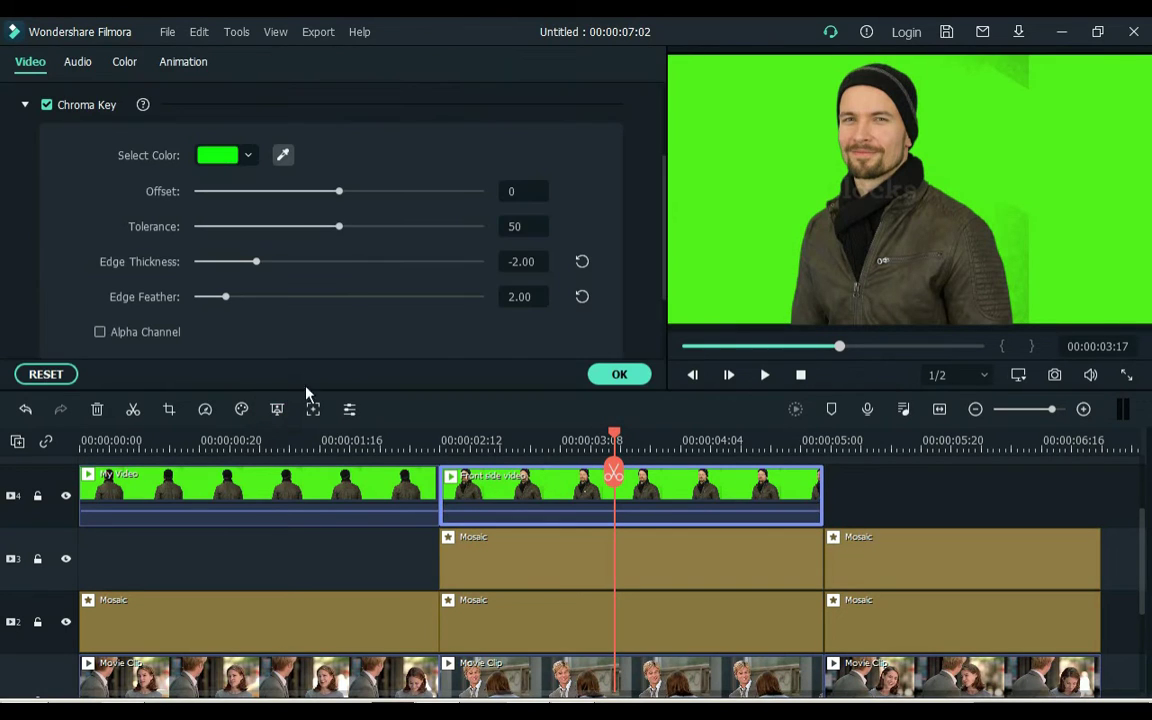
click(283, 155)
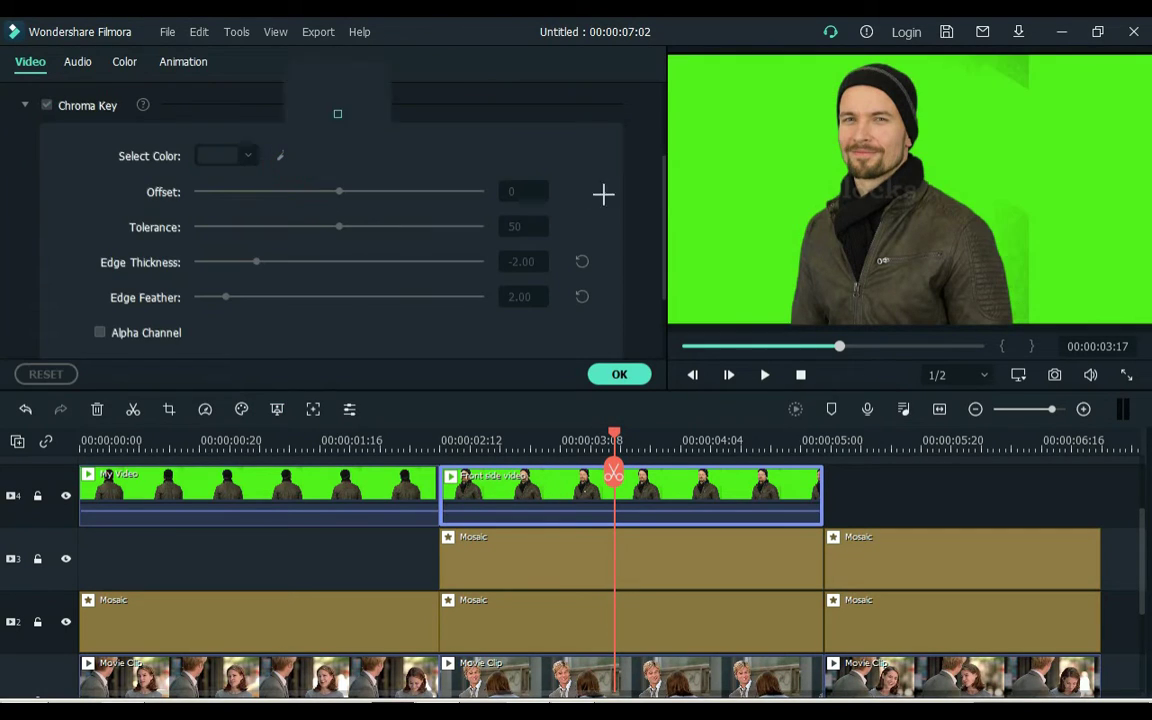
click(765, 193)
click(351, 192)
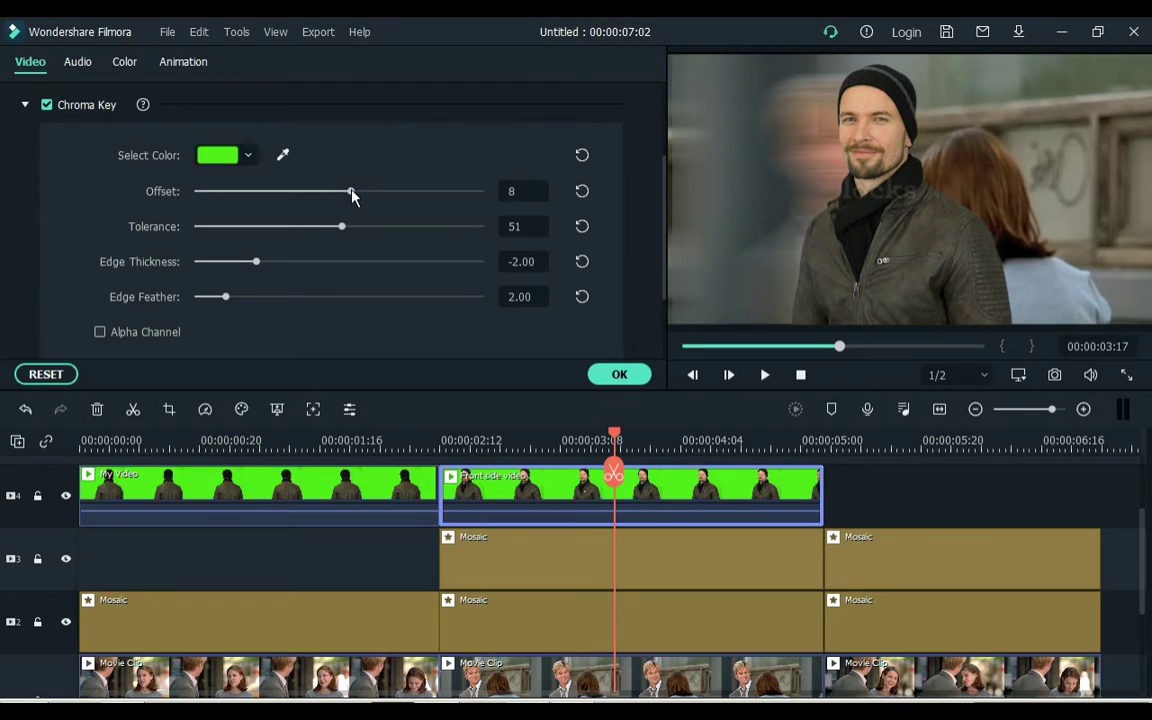
click(347, 229)
- Flip the Front side video clip horizontally, scale it to 94.06% and position it at X -129.2, Y -21.5 over the blurred man
click(25, 106)
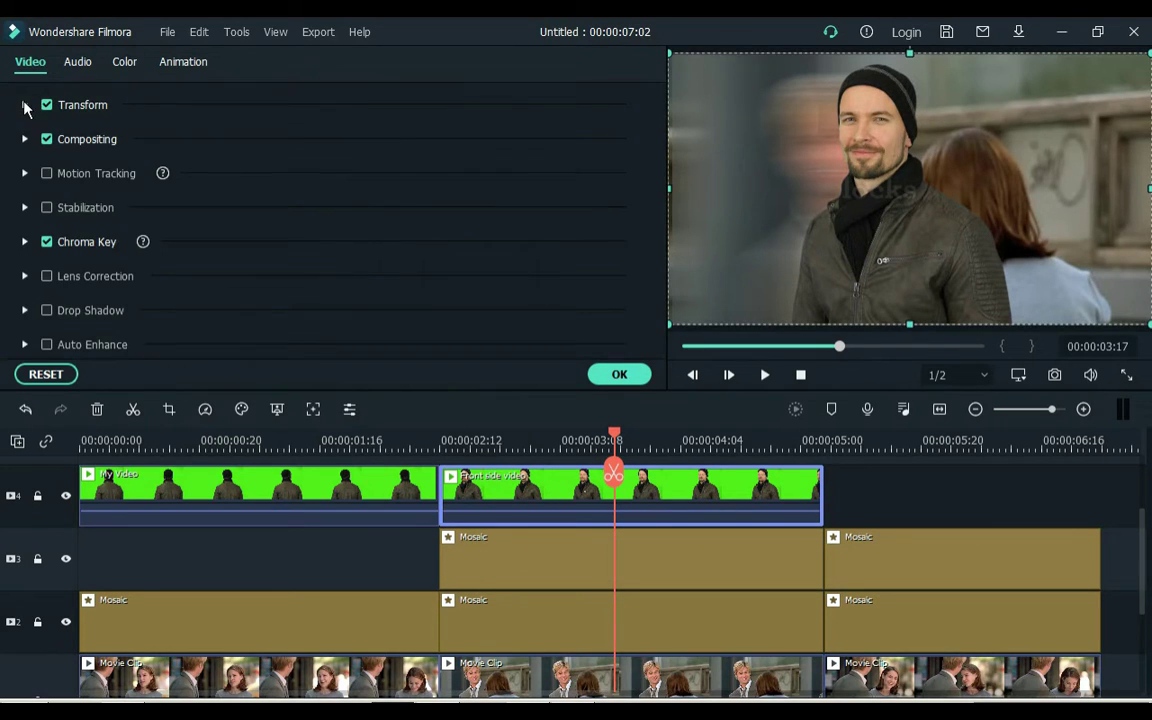
click(25, 106)
drag(233, 260, 190, 259)
drag(1061, 54, 995, 84)
drag(267, 262, 295, 260)
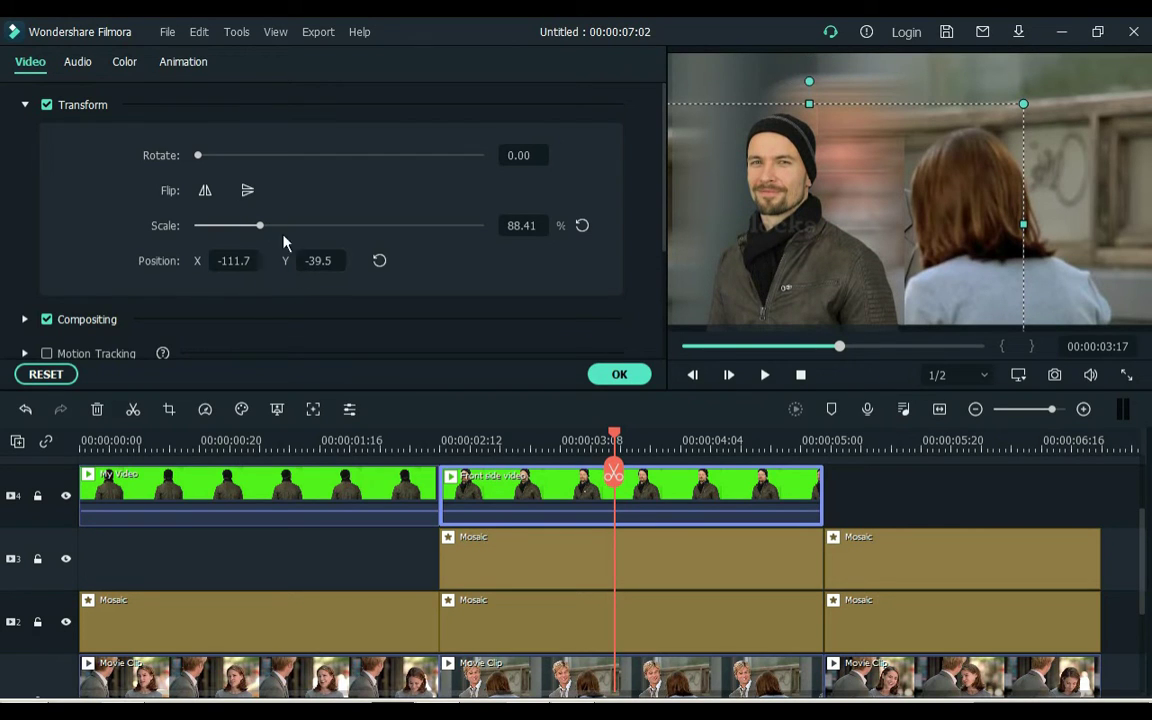
click(204, 191)
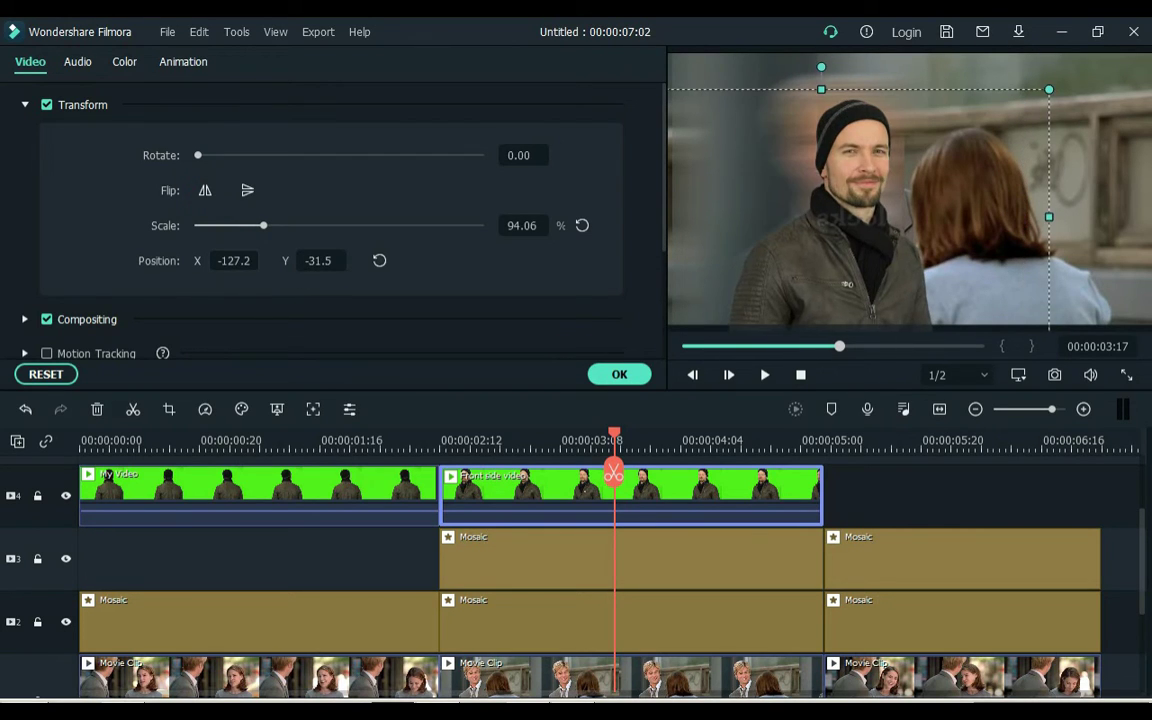
drag(240, 260, 212, 260)
drag(316, 260, 326, 260)
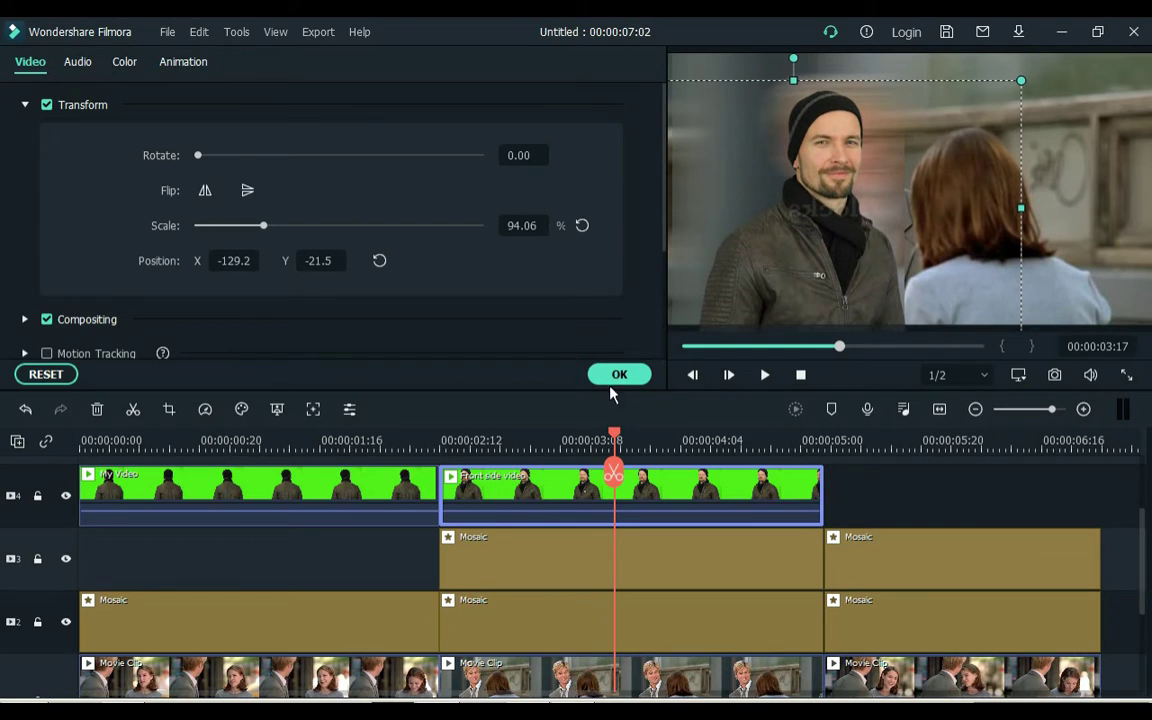
- Apply the Front side video transform settings and copy the first My Video clip on video track 4
click(620, 374)
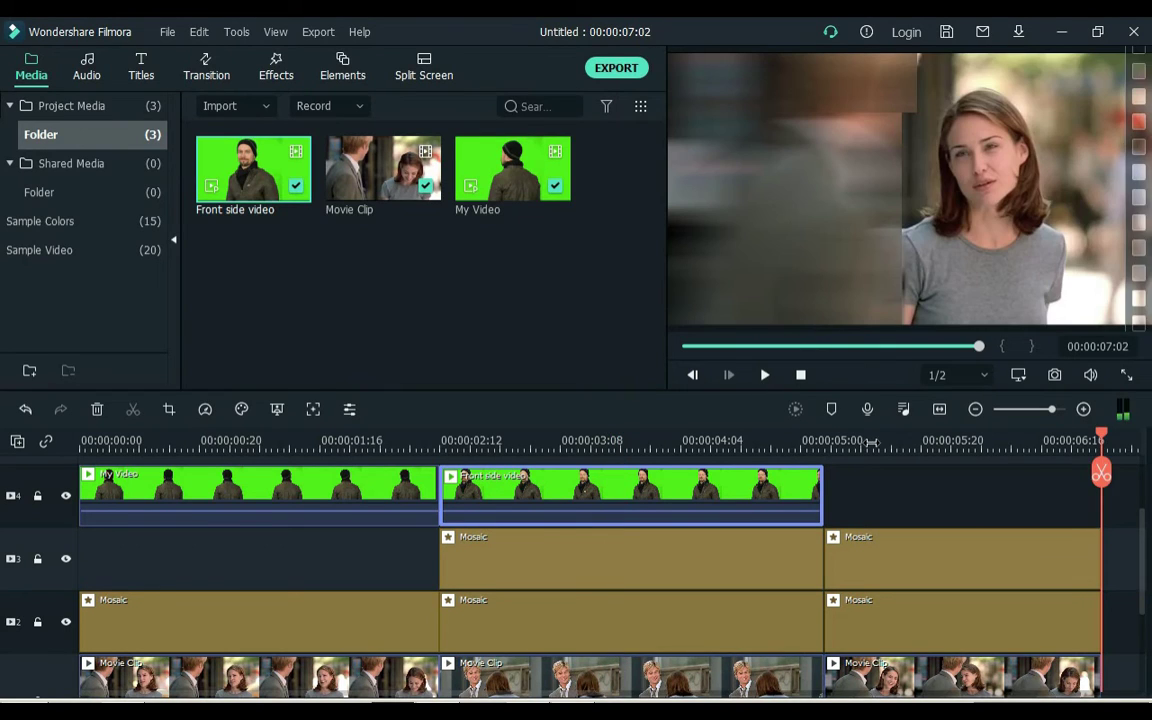
click(867, 442)
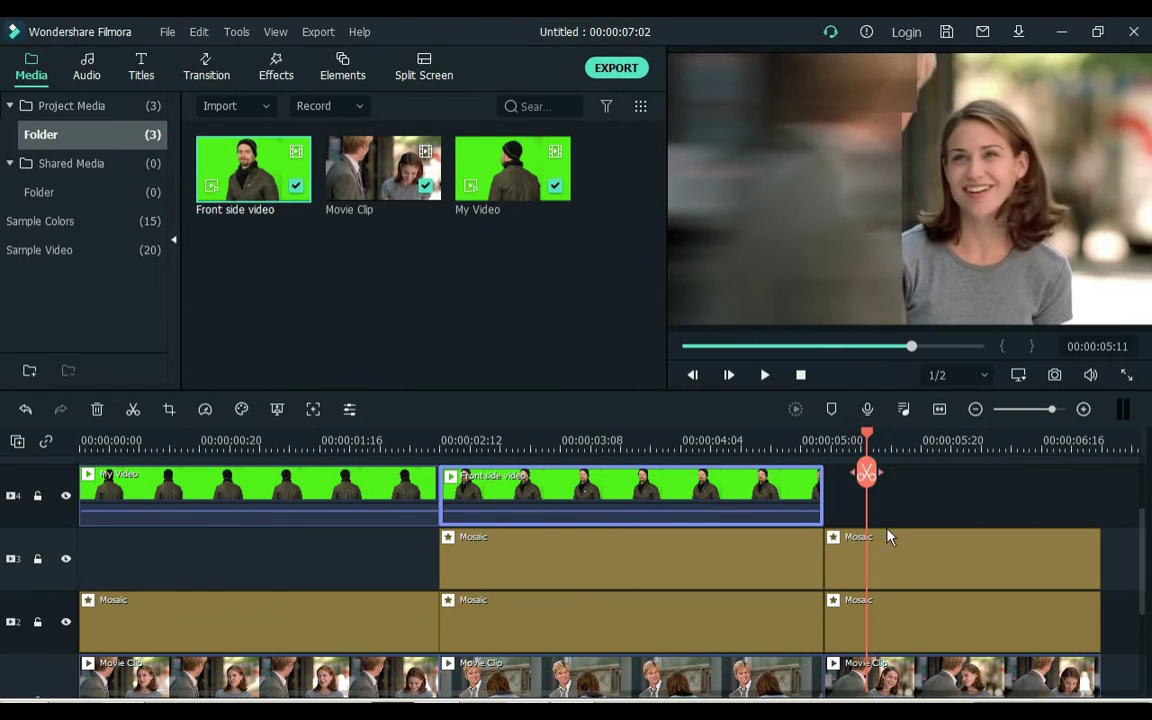
scroll(490, 686, right, 2)
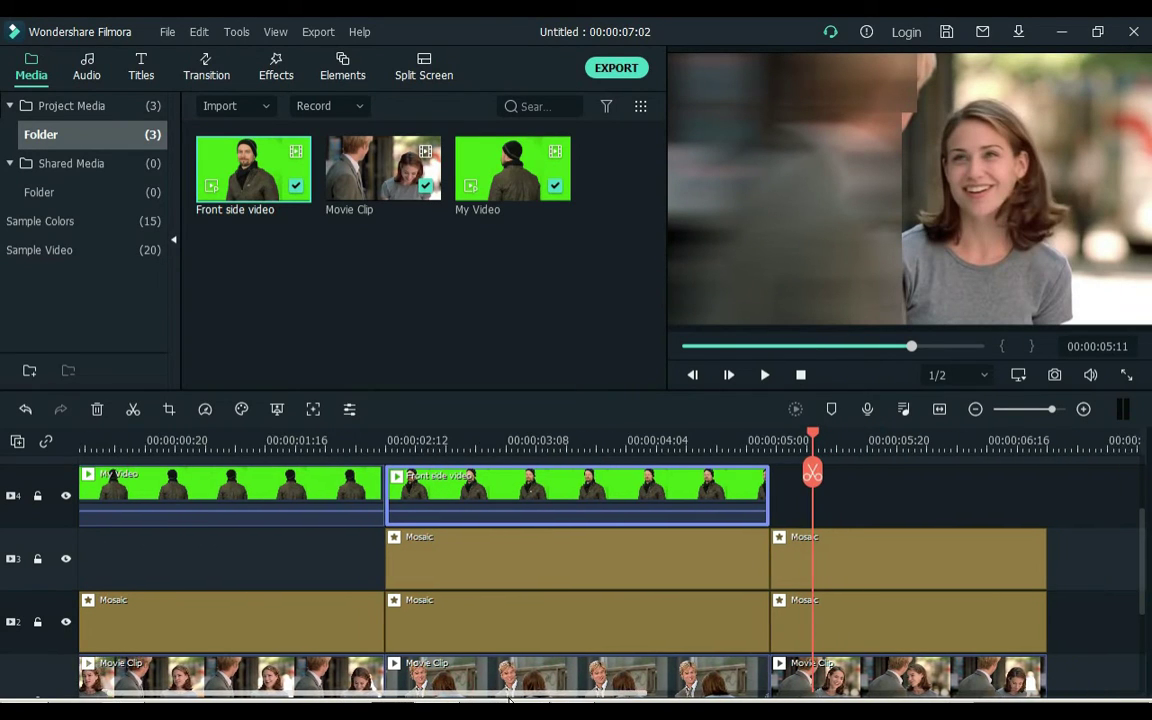
click(252, 492)
click(160, 441)
right_click(138, 490)
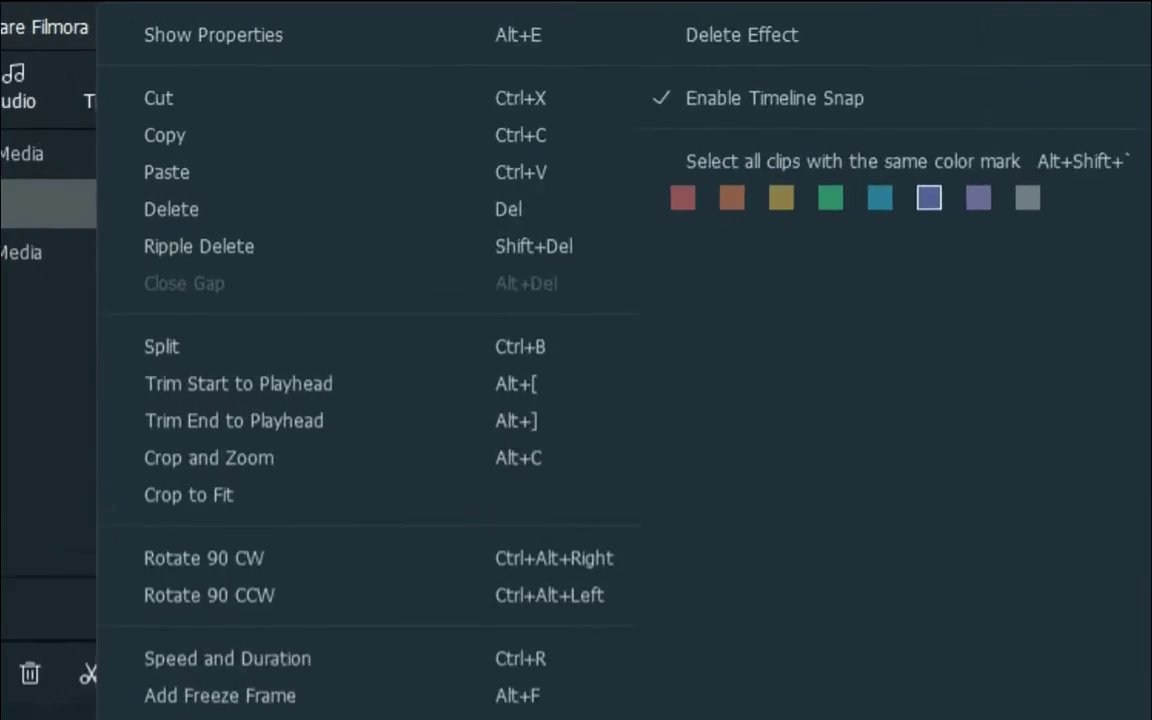
click(216, 114)
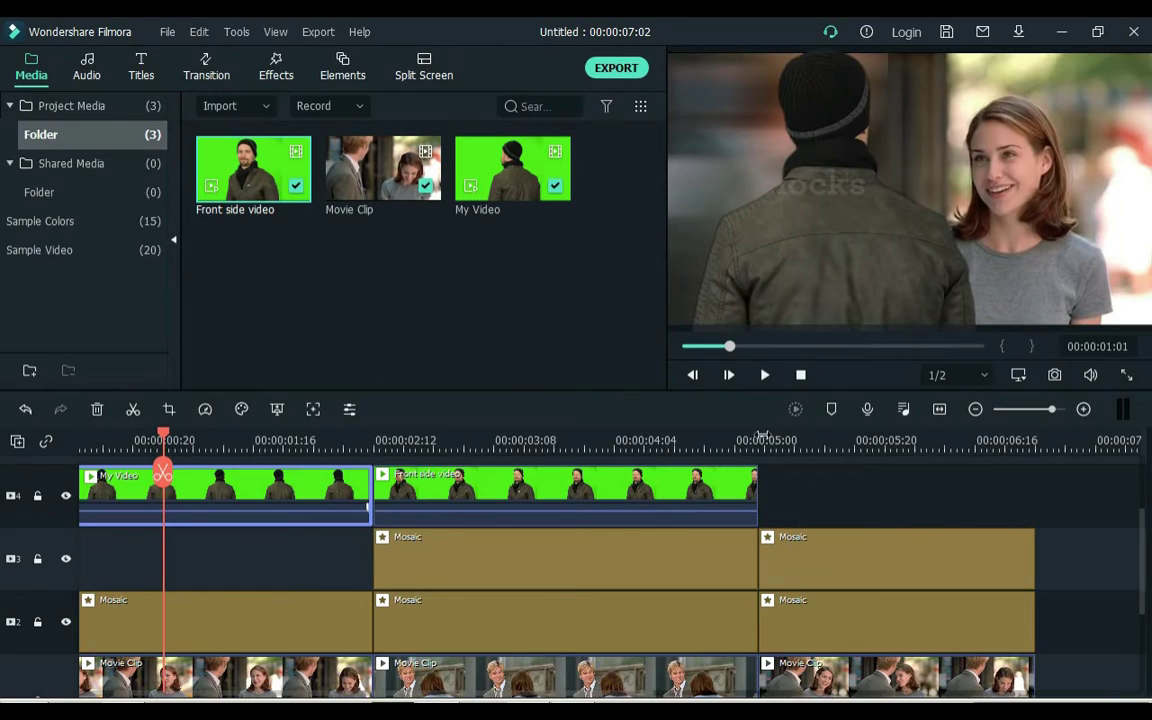
- Set the playhead to 00:00:05:04 and lock video tracks 1, 2 and 3
click(762, 438)
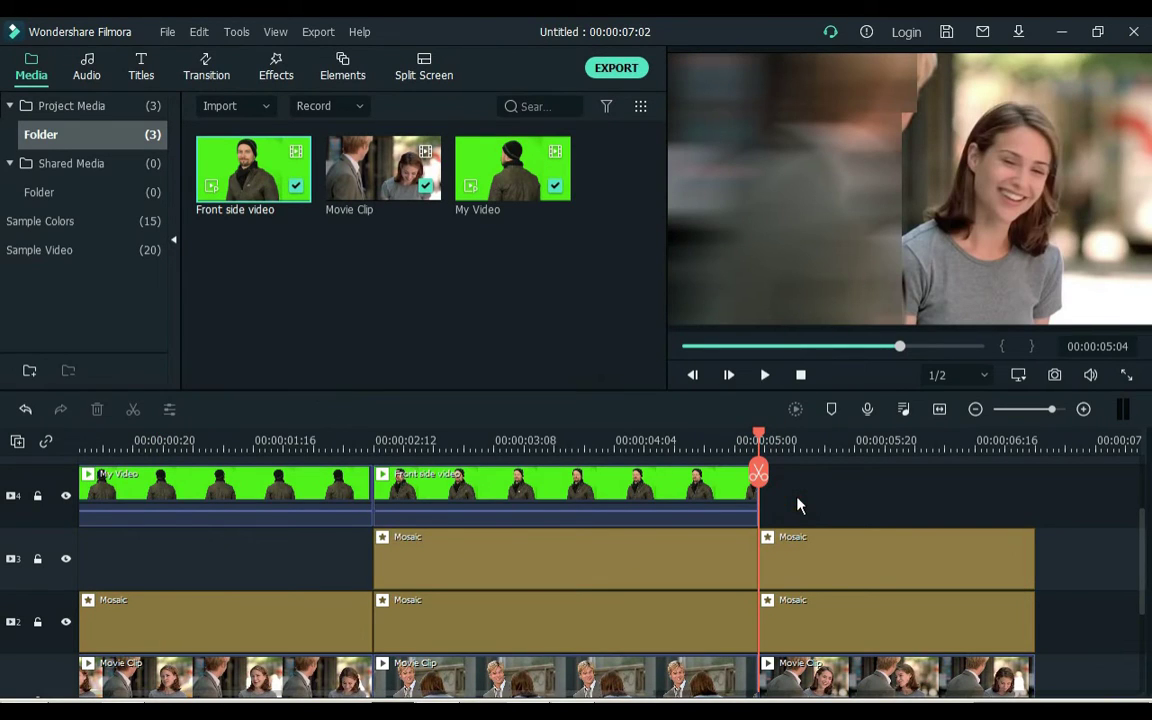
click(38, 560)
click(38, 622)
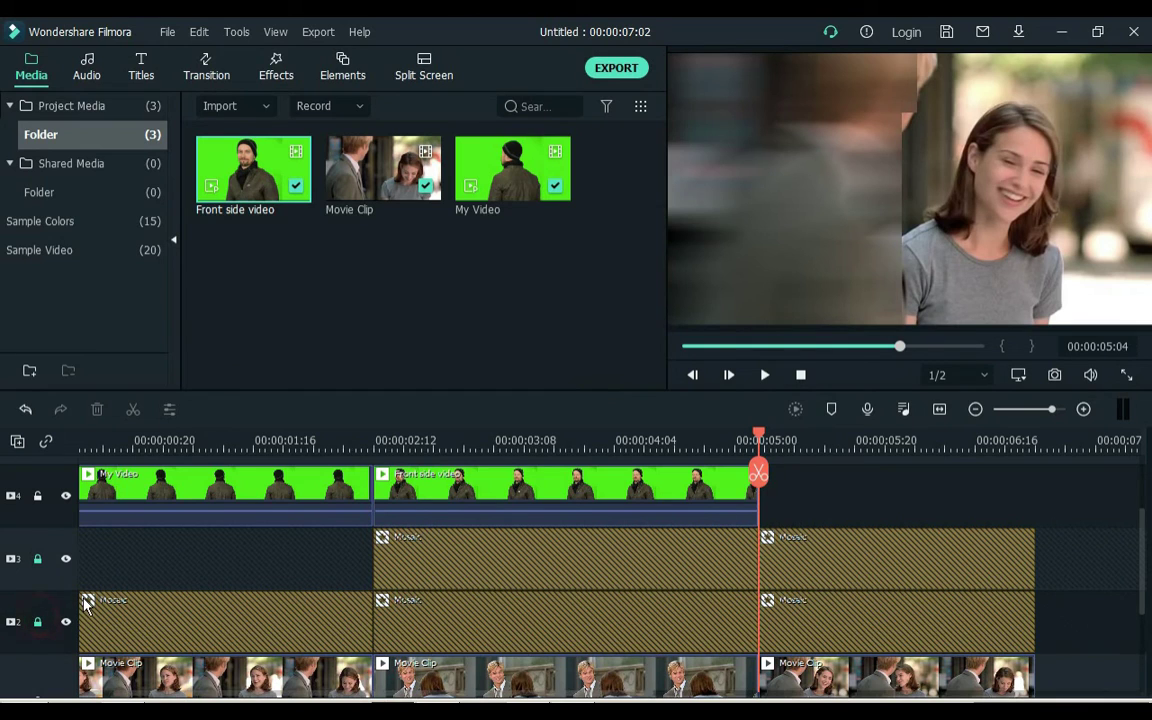
scroll(85, 603, down, 1)
click(38, 676)
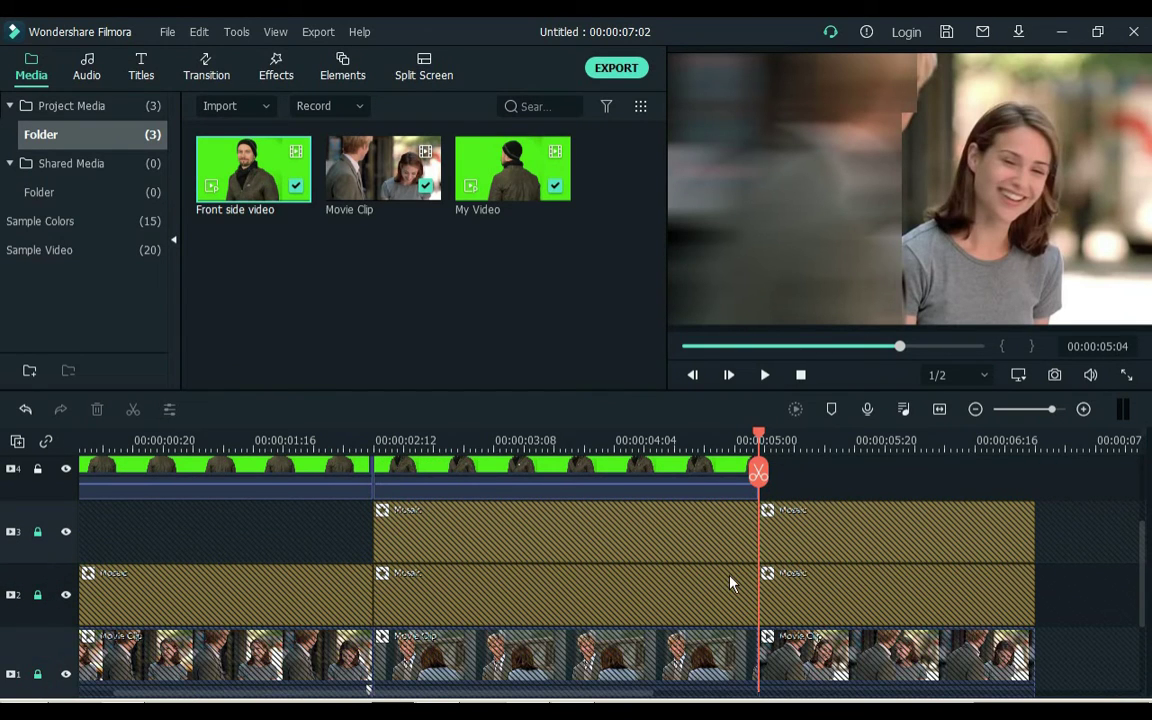
- Paste the copied My Video clip onto video track 4 directly after the Front side video clip
scroll(733, 584, up, 2)
right_click(838, 524)
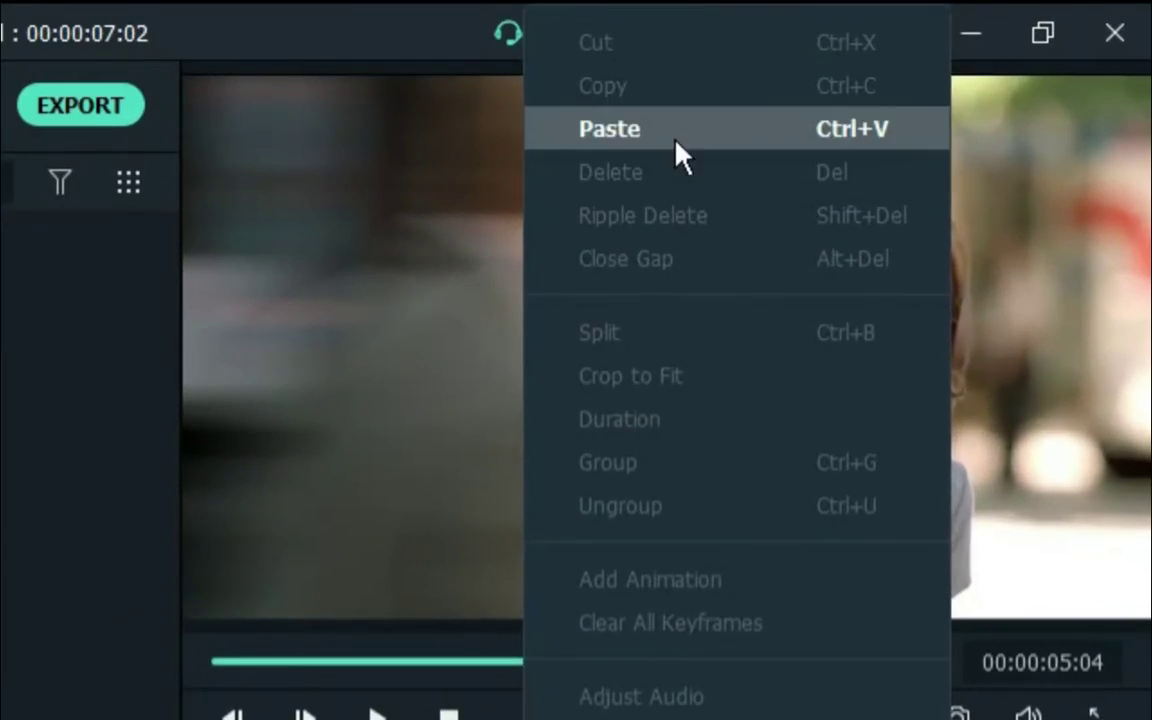
click(914, 100)
click(995, 619)
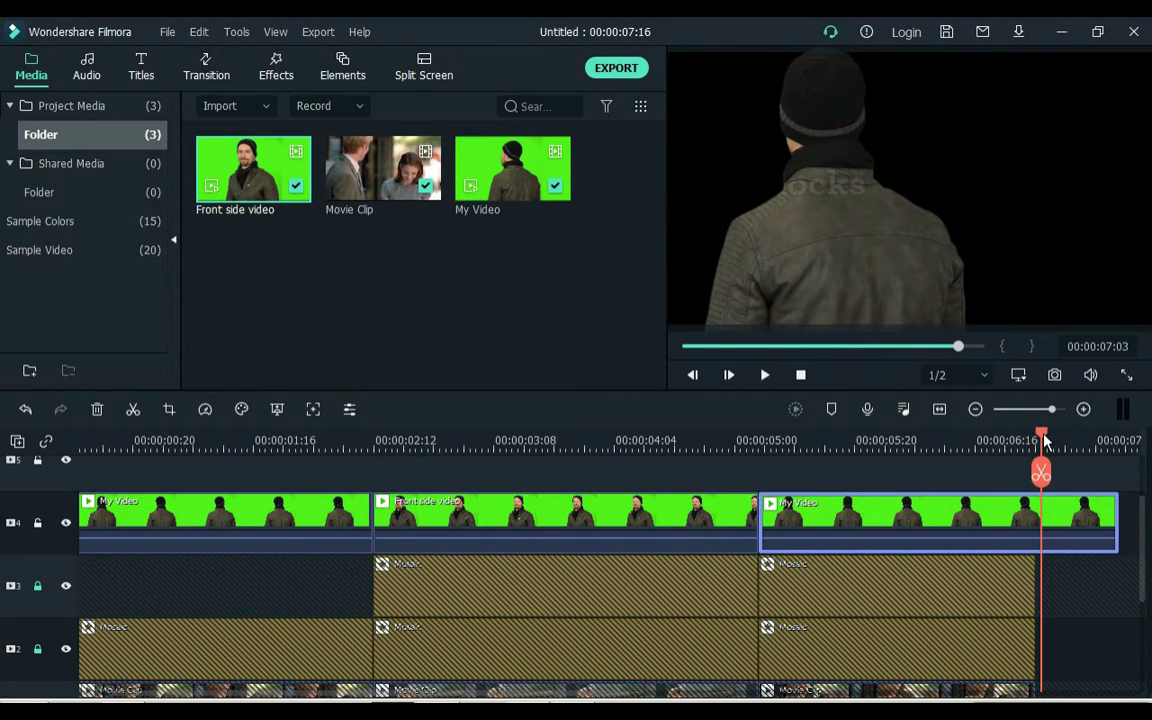
- Split the pasted My Video clip at 00:00:07:02, where the movie clip ends, and delete the remainder
drag(1044, 441, 1036, 437)
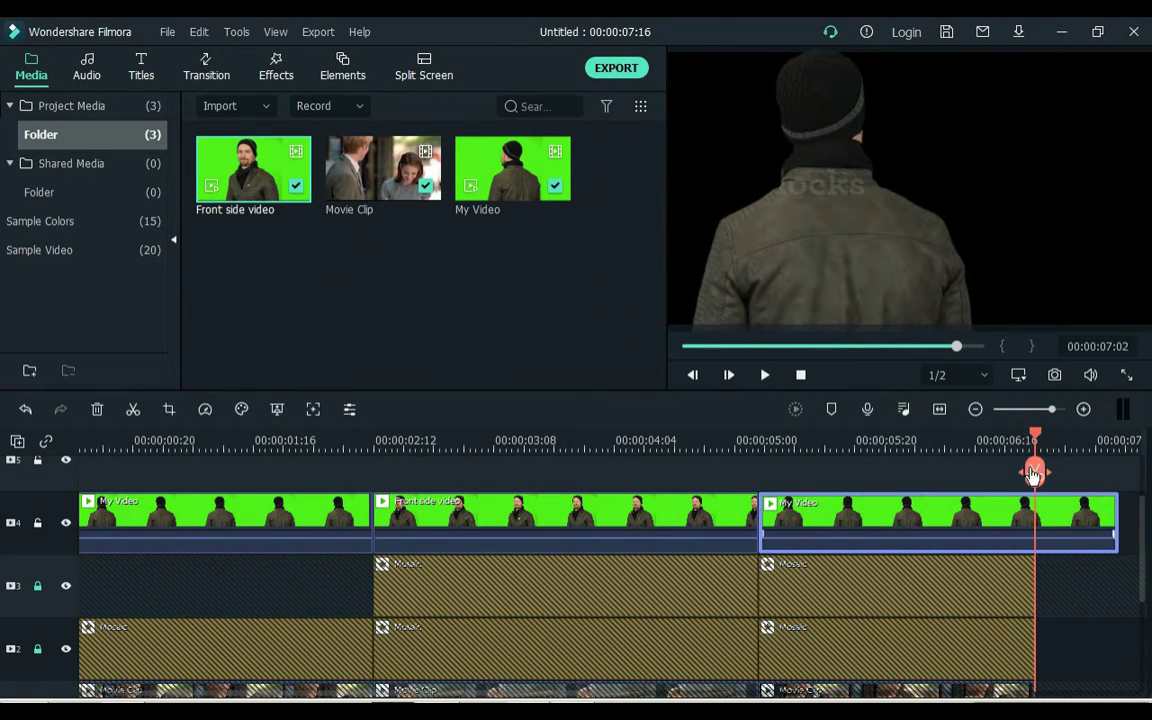
click(1034, 470)
click(1070, 530)
key(Delete)
- Open the pasted My Video clip's transform settings at 00:00:05:09 and unlock video tracks 1, 2 and 3
click(788, 445)
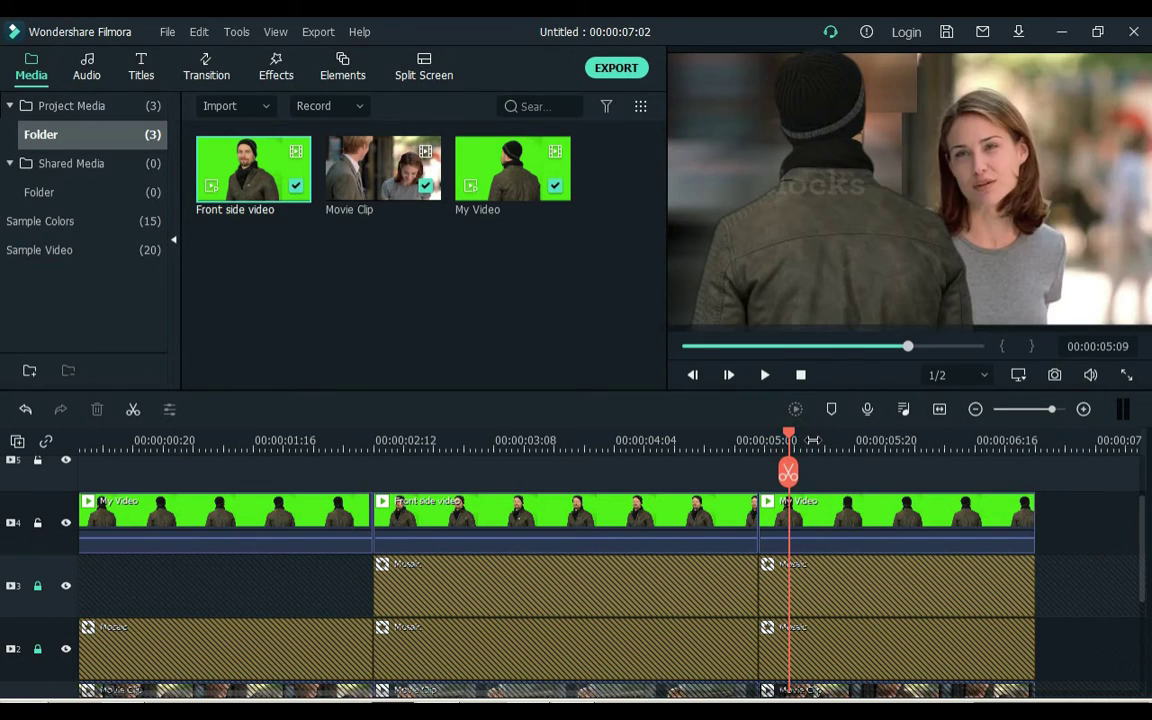
double_click(858, 527)
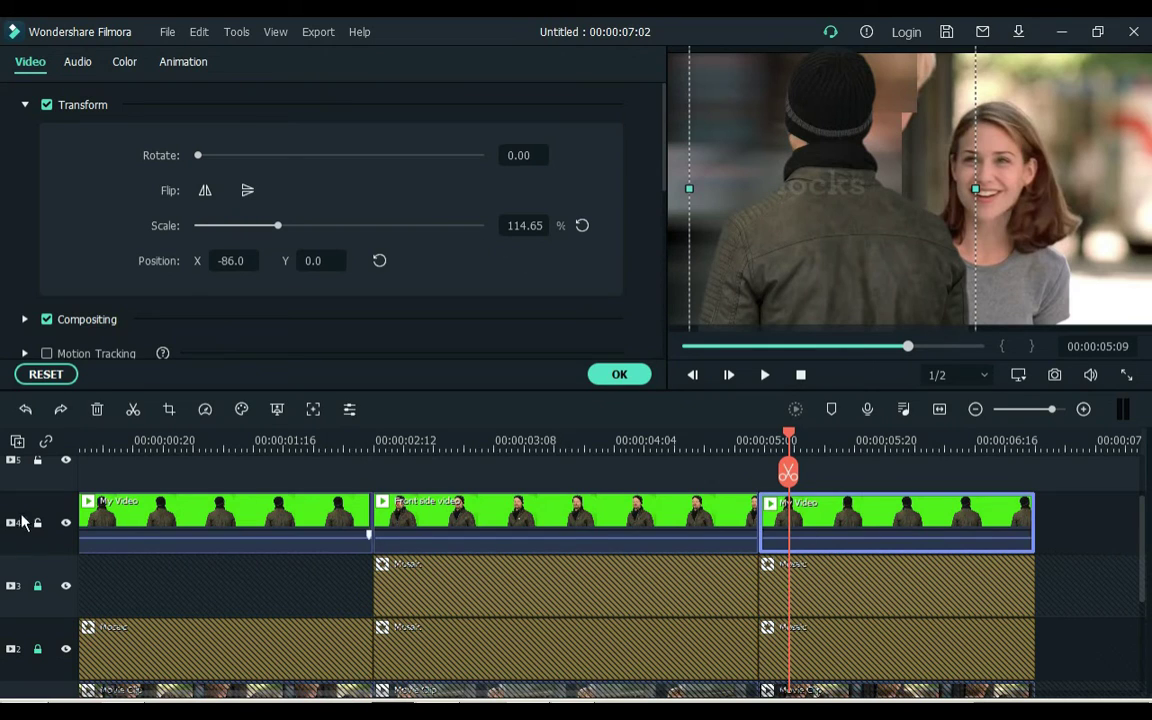
click(38, 586)
click(38, 649)
scroll(87, 622, down, 1)
click(39, 624)
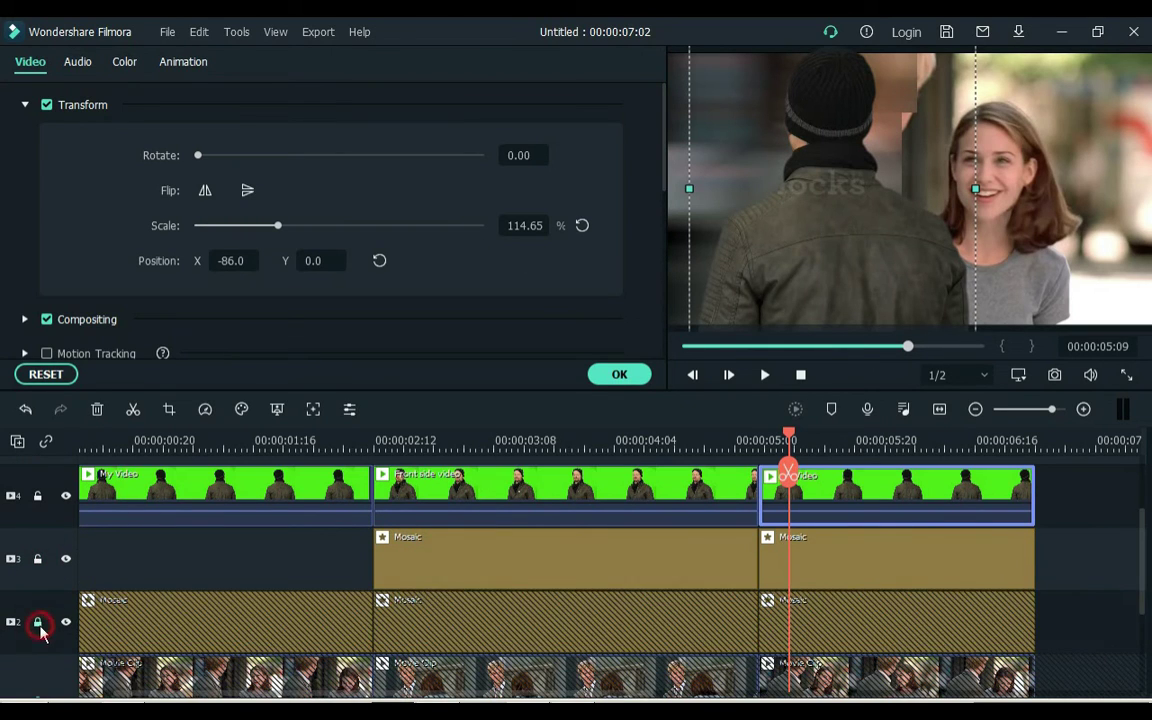
click(39, 624)
scroll(56, 633, down, 2)
click(39, 648)
scroll(734, 595, up, 4)
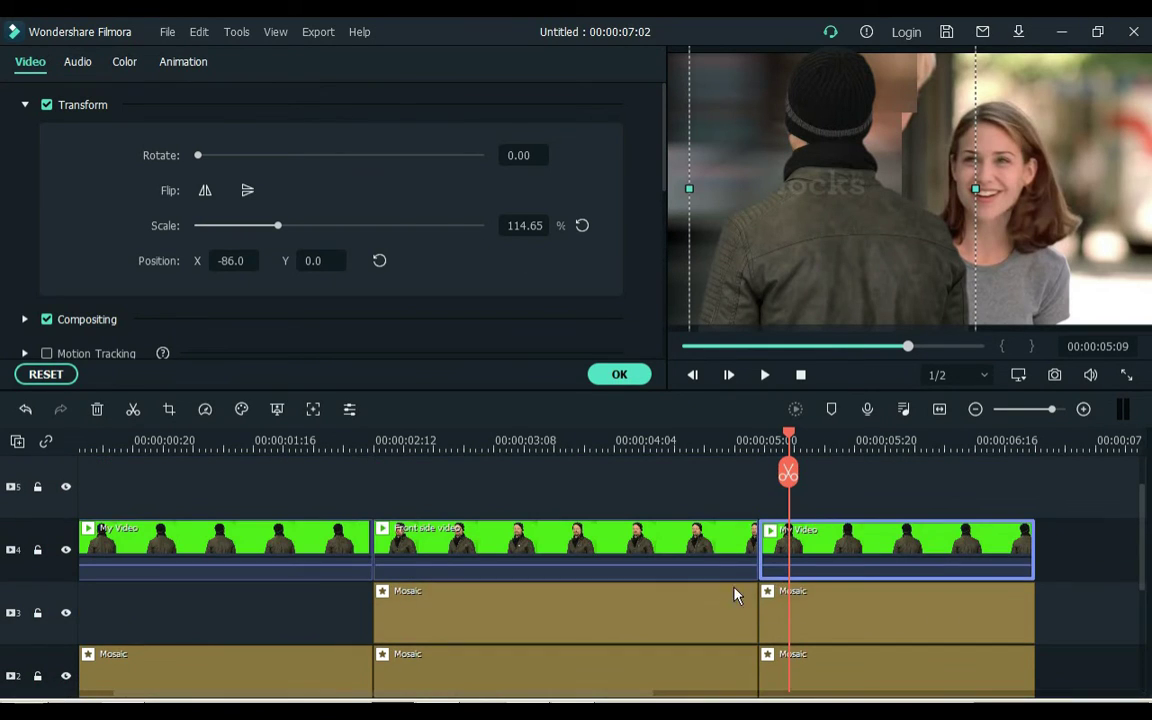
- Extend the lower edge of the last shot's Mosaic area on track 3 down to the man's upper back and apply it
double_click(849, 620)
drag(859, 182, 851, 213)
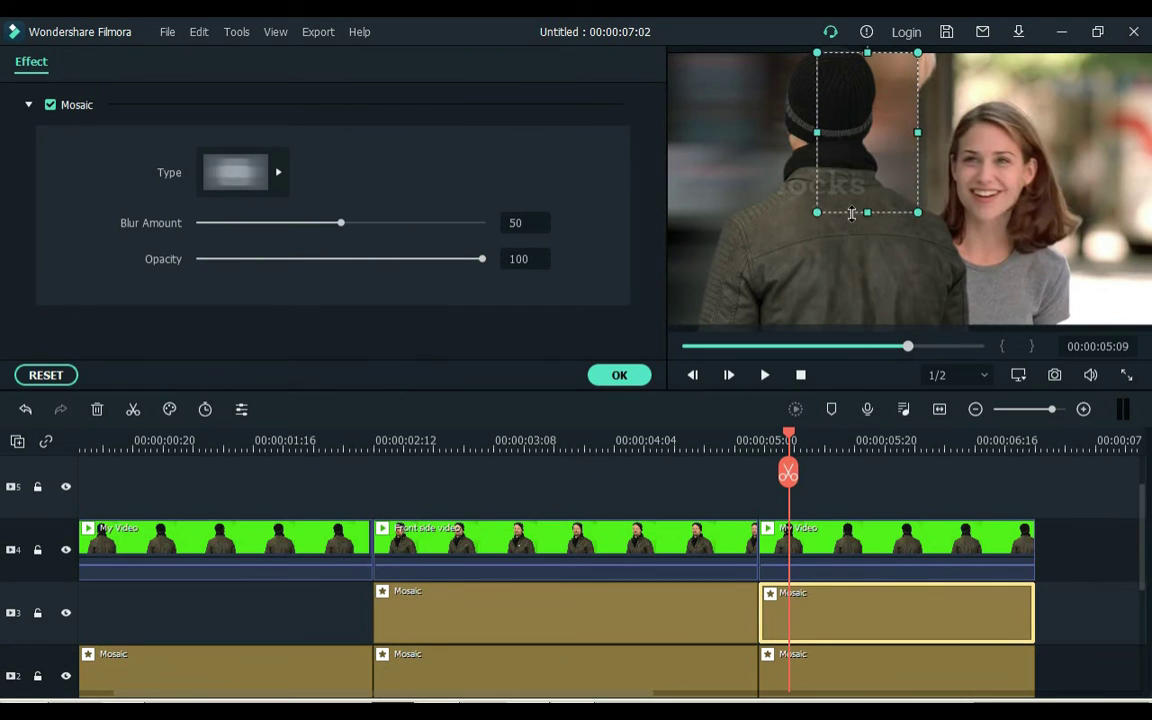
click(1002, 492)
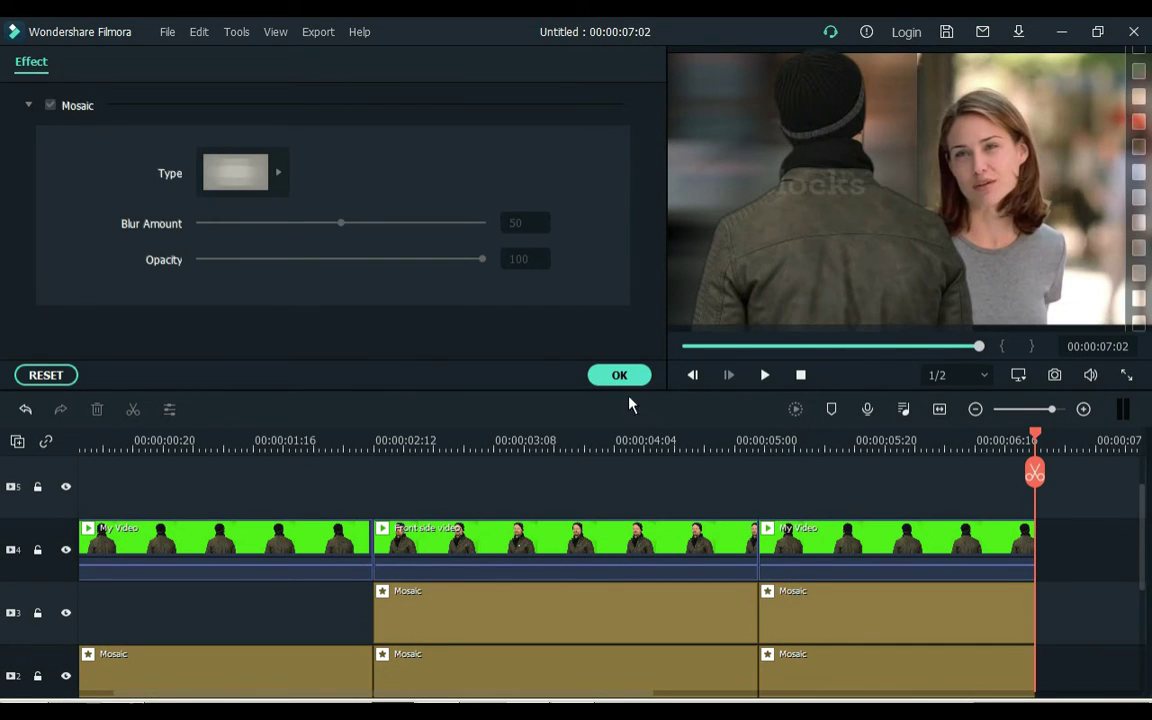
click(628, 378)
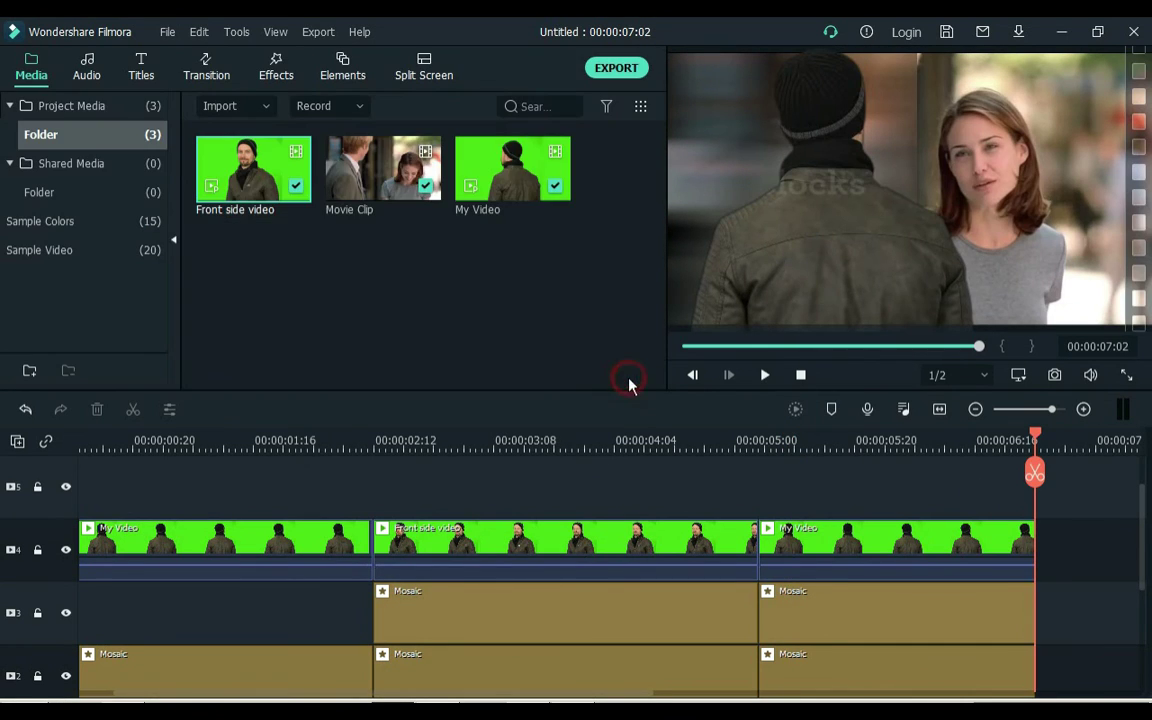